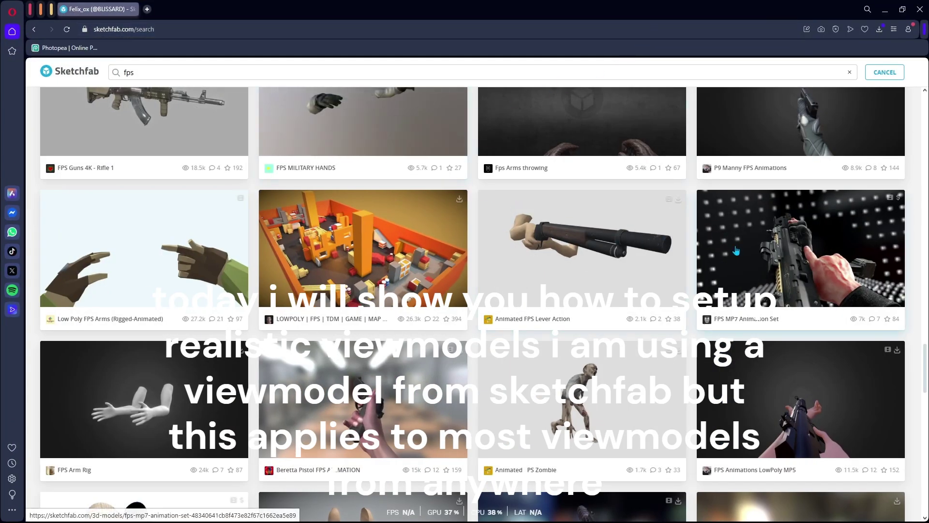
# Open the P9 Manny FPS Animations model page and bring up its Download 3D Model options.
pyautogui.scroll(3, 736, 250)
pyautogui.click(806, 242)
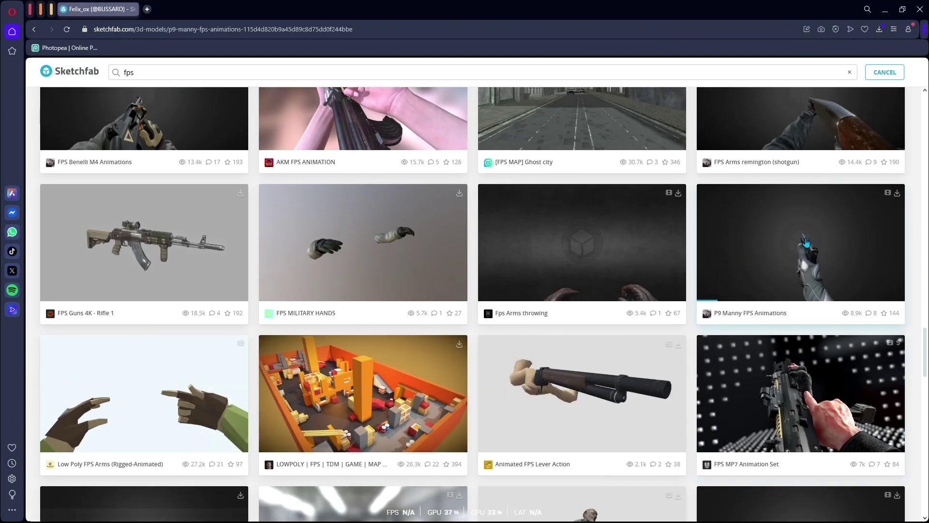
pyautogui.moveTo(80, 370); pyautogui.dragTo(190, 372)
pyautogui.click(238, 374)
pyautogui.scroll(-2, 235, 373)
pyautogui.scroll(-1, 170, 344)
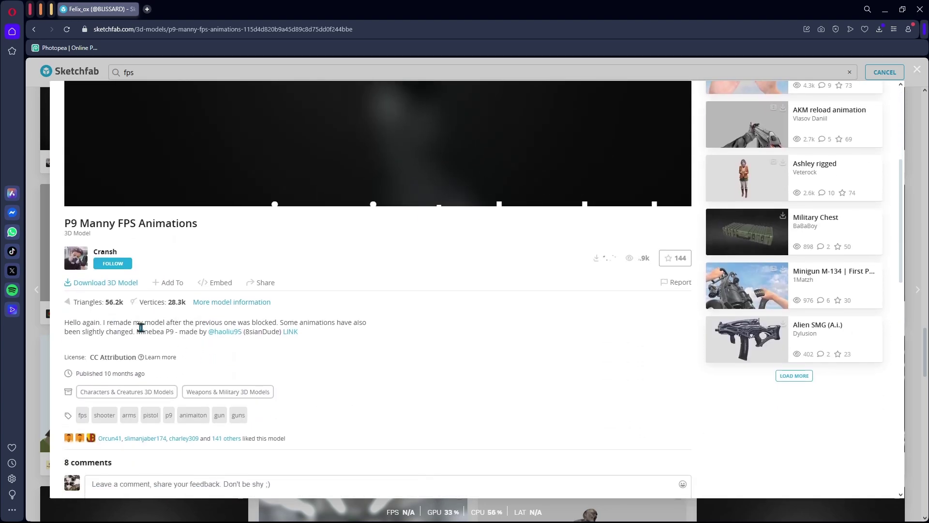
pyautogui.click(101, 286)
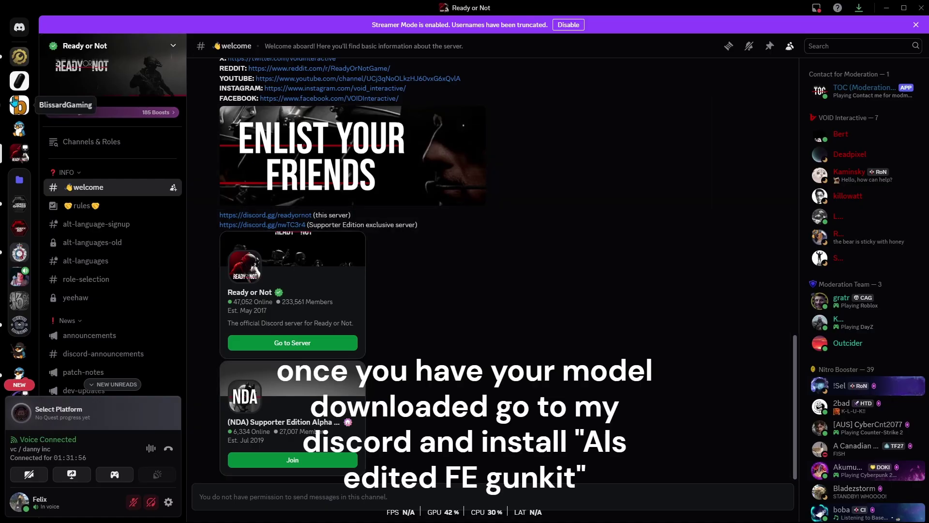
# Switch to the BlissardGaming server and scroll the channel list down to its assets channels.
pyautogui.click(23, 111)
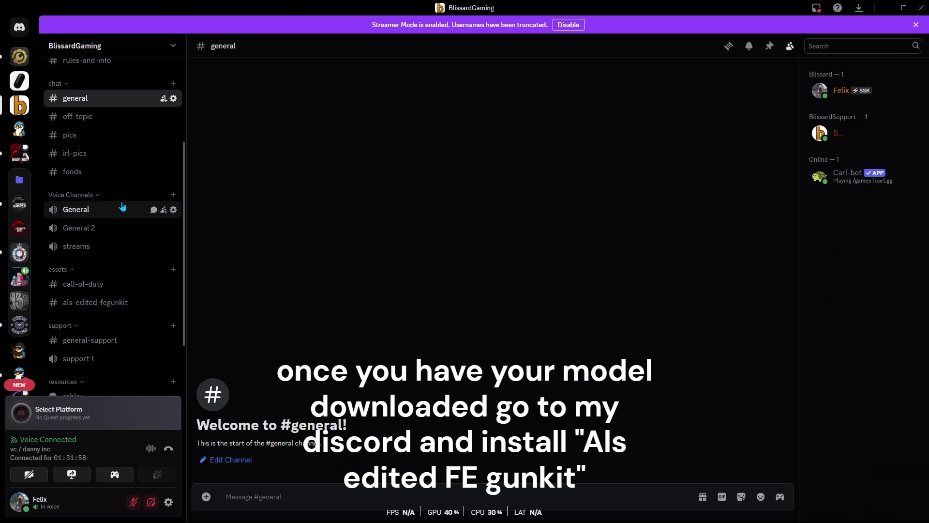
pyautogui.scroll(-3, 72, 194)
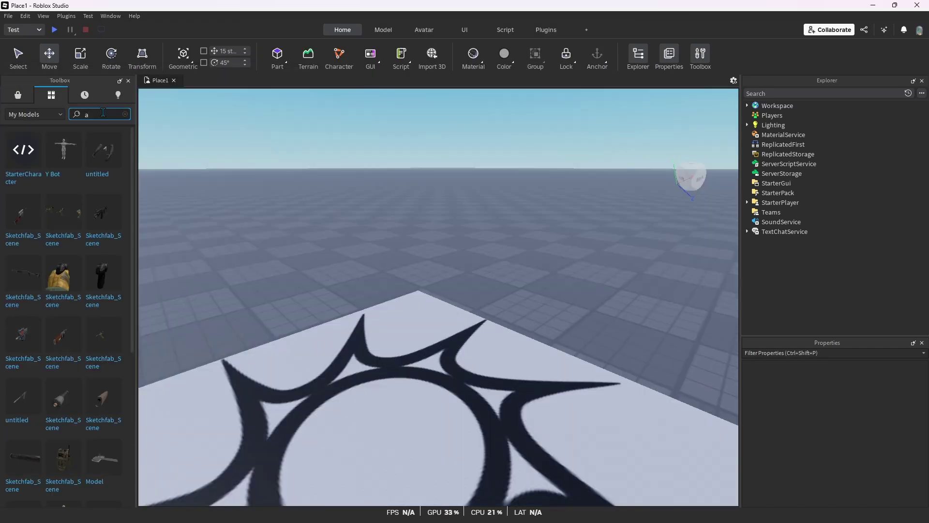
# Search my models for 'als' and insert AL's Edited FE Gun Kit Viewmodel, expanding its folders.
pyautogui.press('Return')
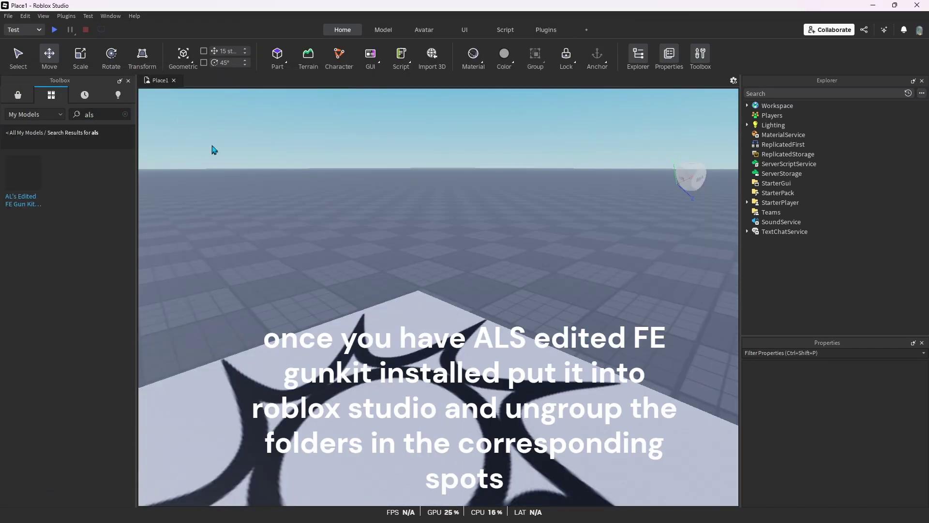
pyautogui.scroll(-5, 214, 150)
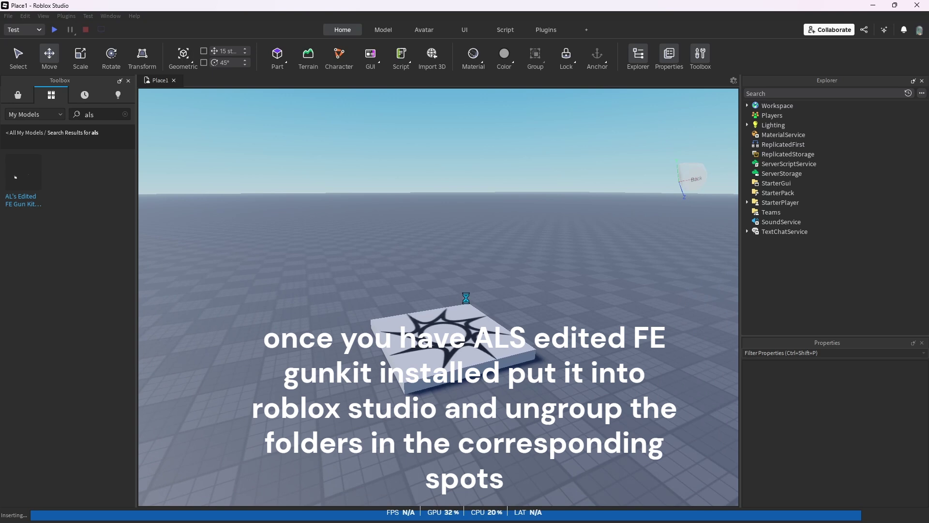
pyautogui.click(23, 199)
pyautogui.click(753, 144)
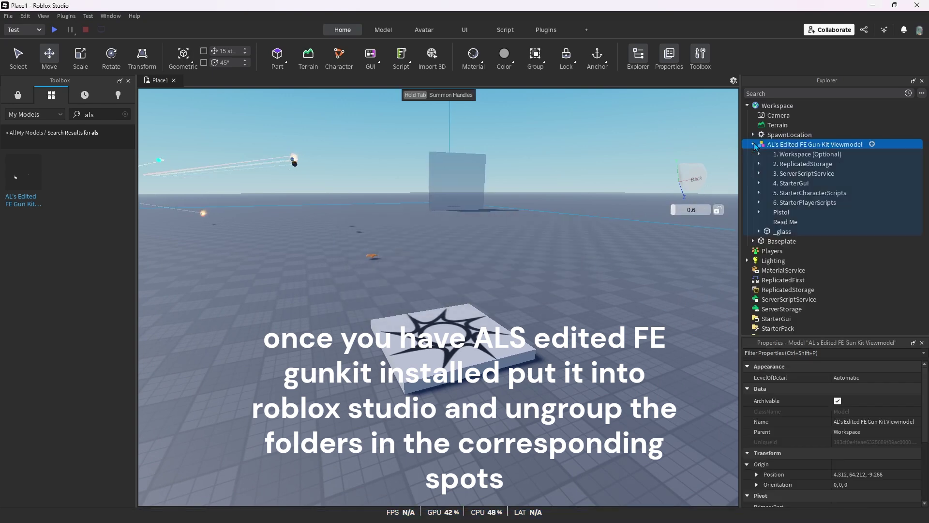
# Move each numbered gun kit folder into its matching service and ungroup them all.
pyautogui.moveTo(800, 154); pyautogui.dragTo(779, 309)
pyautogui.scroll(-3, 777, 315)
pyautogui.moveTo(782, 264); pyautogui.dragTo(780, 273)
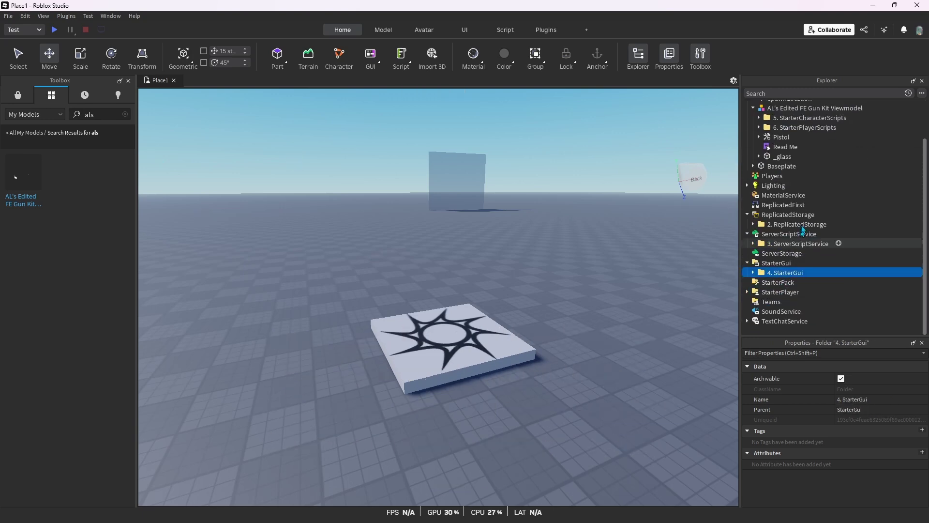
pyautogui.moveTo(802, 118); pyautogui.dragTo(795, 309)
pyautogui.keyDown('ctrl'); pyautogui.click(794, 293); pyautogui.keyUp('ctrl')
pyautogui.keyDown('ctrl'); pyautogui.click(794, 253); pyautogui.keyUp('ctrl')
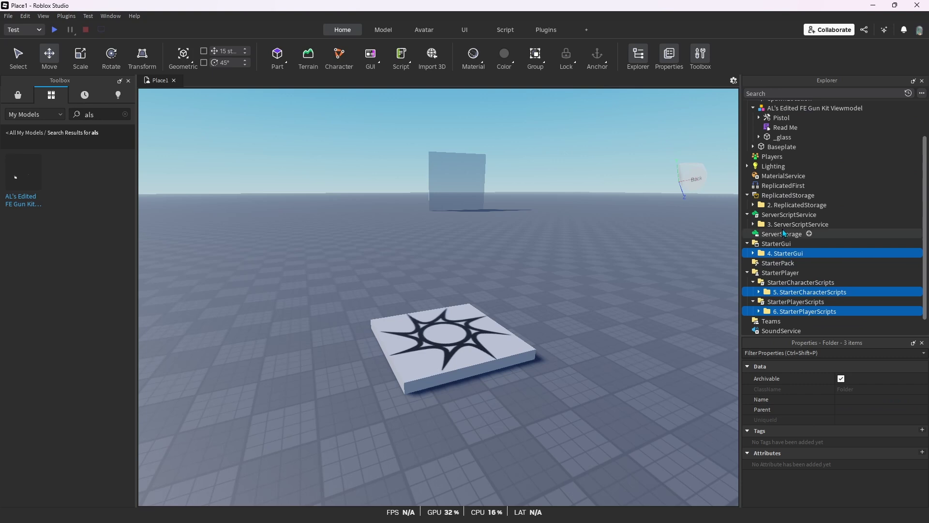
pyautogui.keyDown('ctrl'); pyautogui.click(804, 224); pyautogui.keyUp('ctrl')
pyautogui.keyDown('ctrl'); pyautogui.click(804, 206); pyautogui.keyUp('ctrl')
pyautogui.scroll(2, 802, 220)
pyautogui.keyDown('ctrl'); pyautogui.click(796, 135); pyautogui.keyUp('ctrl')
pyautogui.hotkey('ctrl', 'u')
pyautogui.click(568, 227)
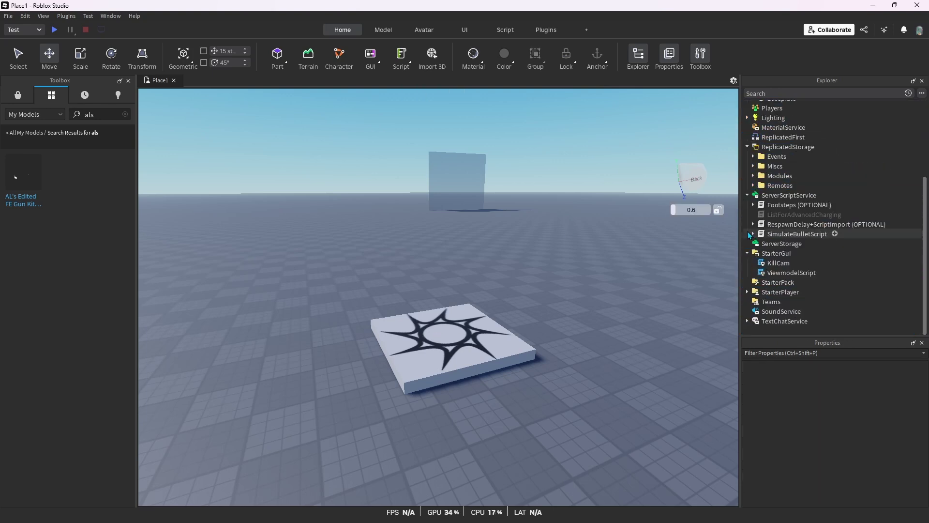
# Drag the Pistol tool into StarterPack.
pyautogui.scroll(1, 789, 246)
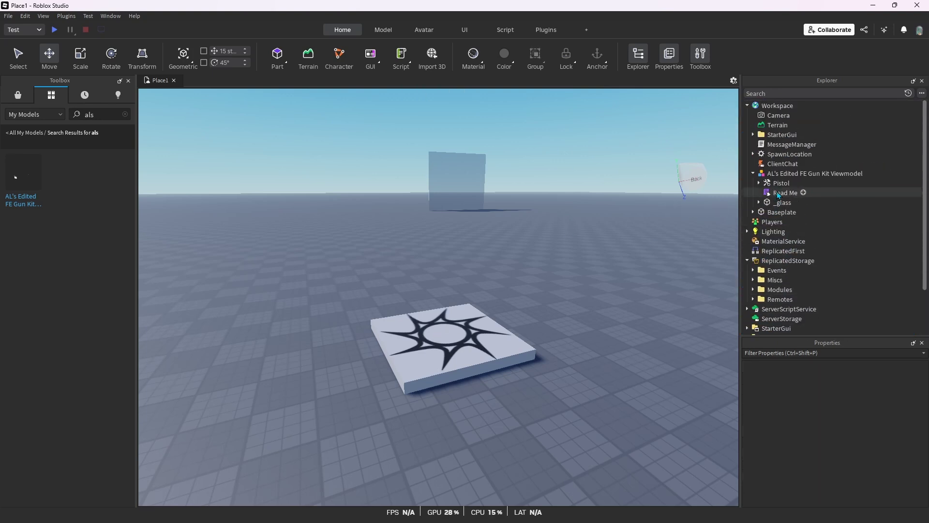
pyautogui.moveTo(781, 182); pyautogui.dragTo(774, 283)
pyautogui.scroll(-2, 826, 248)
pyautogui.click(562, 275)
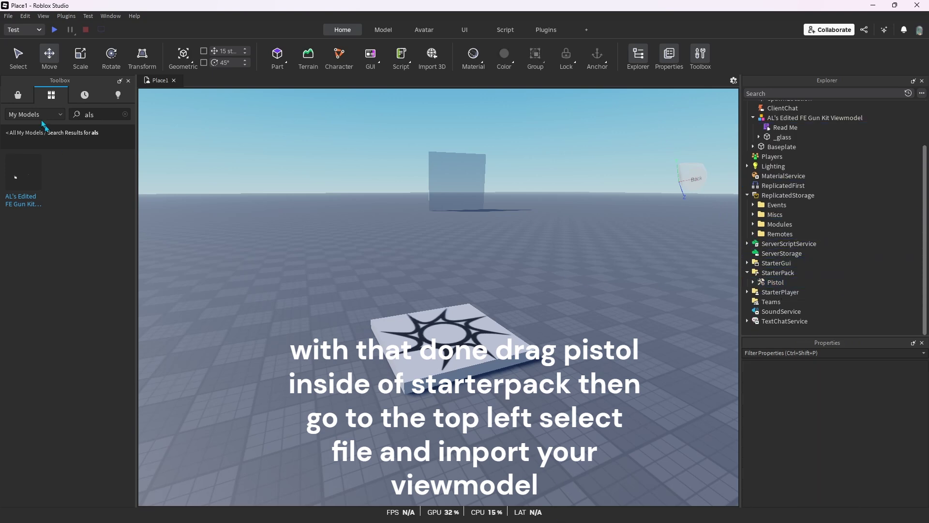
# Start a 3D import of p9_manny_fps_animations.glb from the Downloads folder.
pyautogui.click(9, 18)
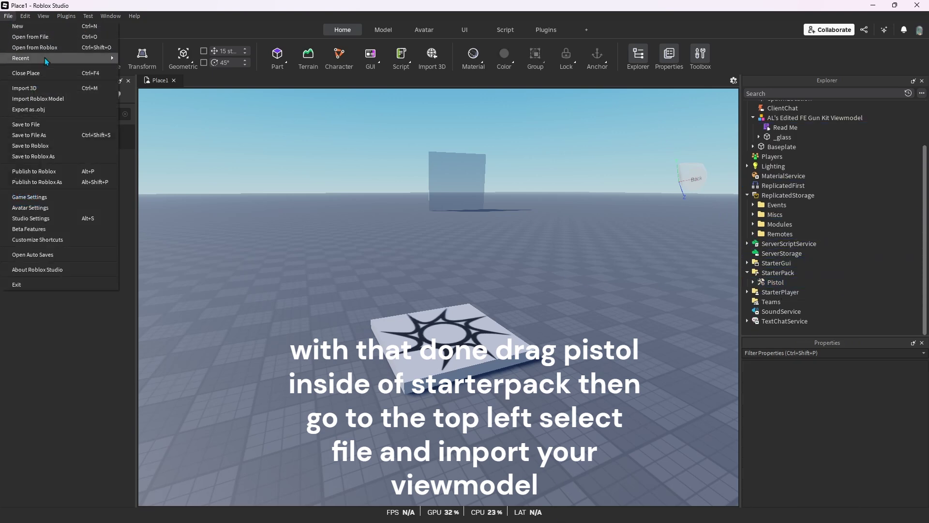
pyautogui.click(56, 91)
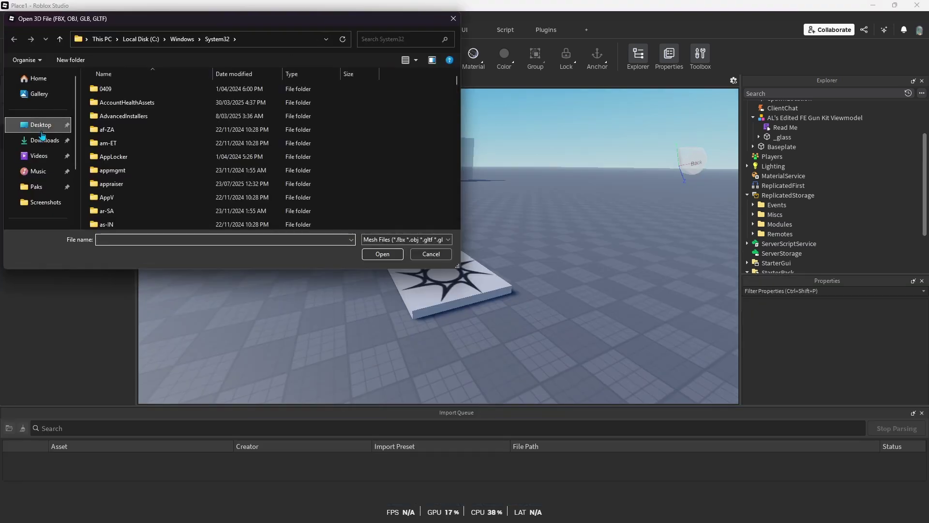
pyautogui.click(43, 139)
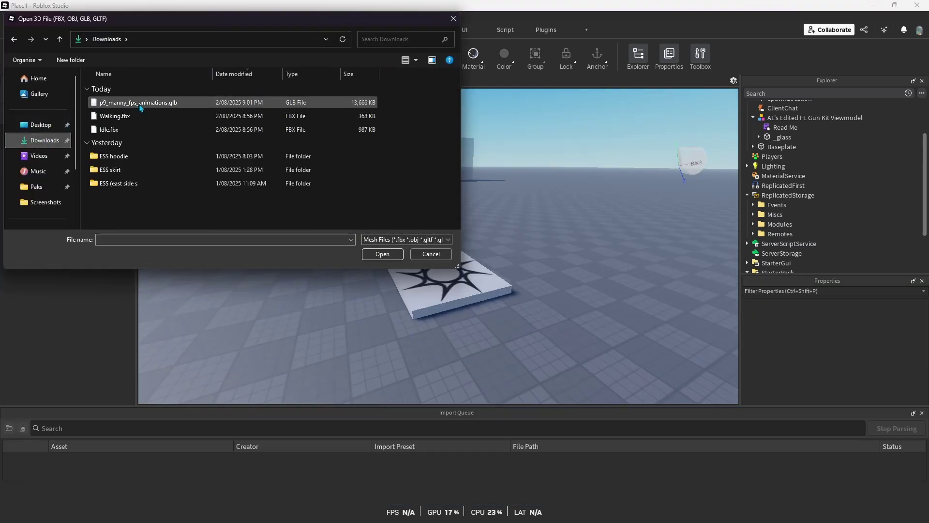
pyautogui.doubleClick(148, 103)
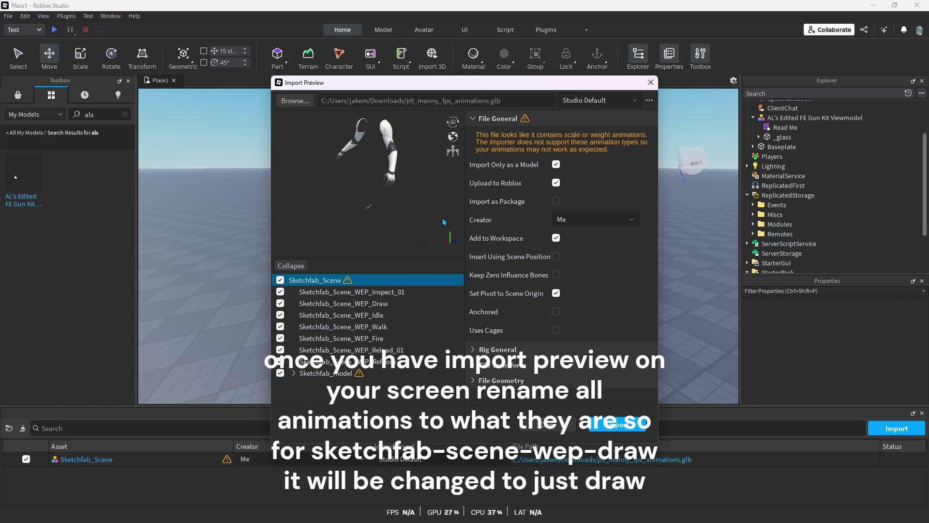
# Rename the inspect, draw and idle animations to Inspect_01, Draw and Idle.
pyautogui.press('Down')
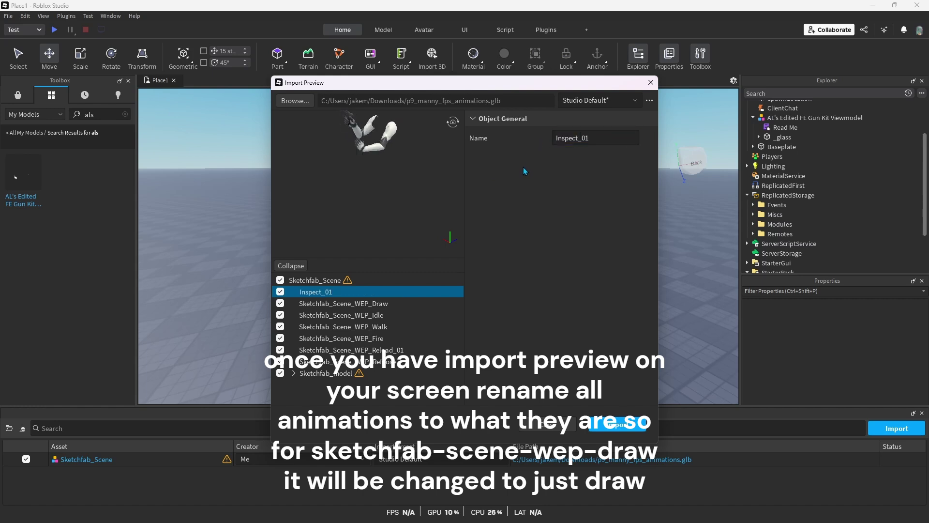
pyautogui.click(420, 309)
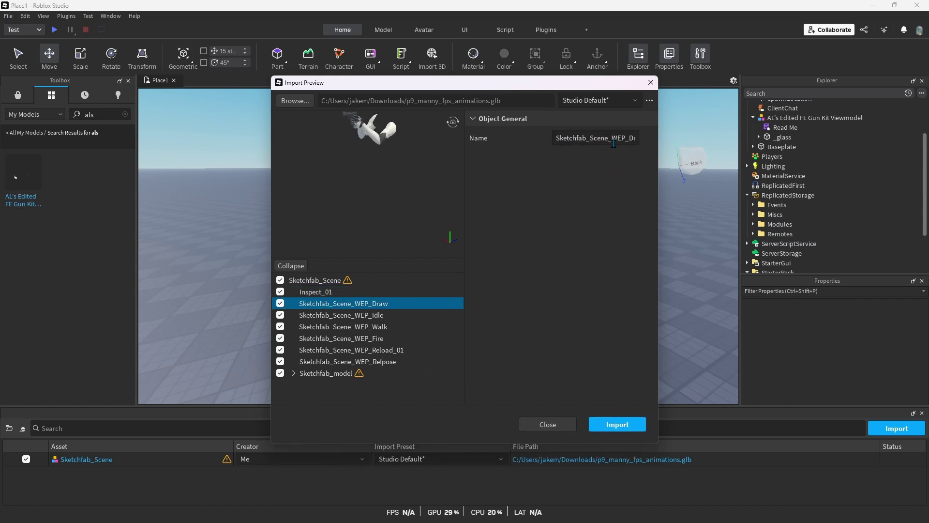
pyautogui.doubleClick(628, 139)
pyautogui.write('Draw')
pyautogui.press('Return')
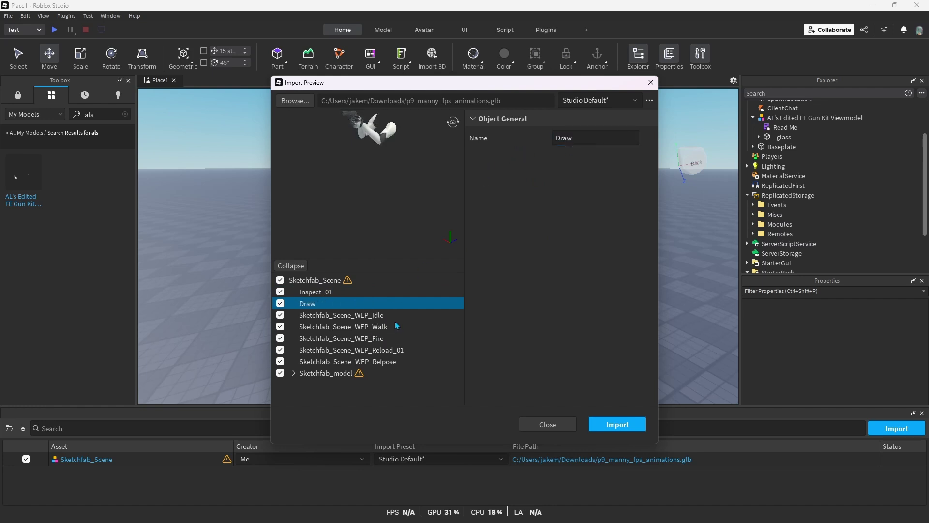
pyautogui.click(395, 321)
pyautogui.click(400, 315)
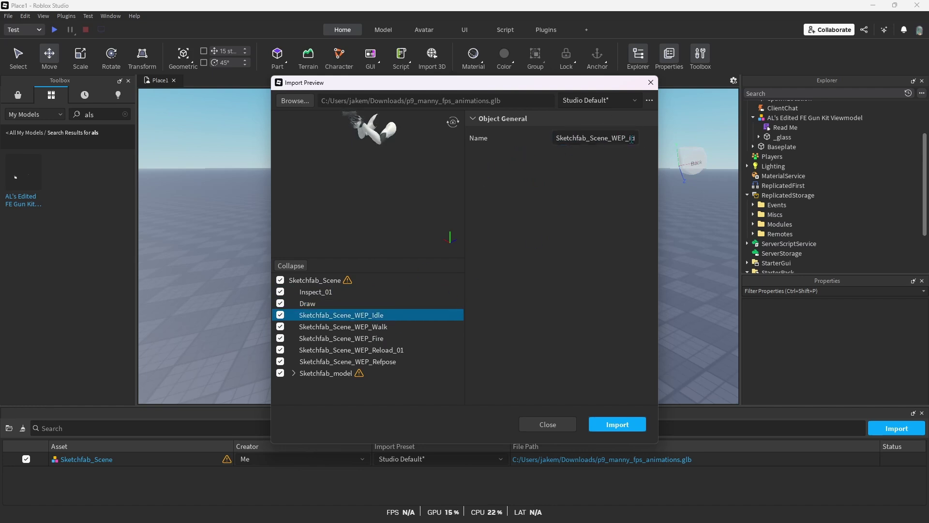
pyautogui.click(630, 138)
pyautogui.press('Return')
# Exclude the Walk animation and rename the fire and reload animations to Fire and Reload_01.
pyautogui.click(374, 329)
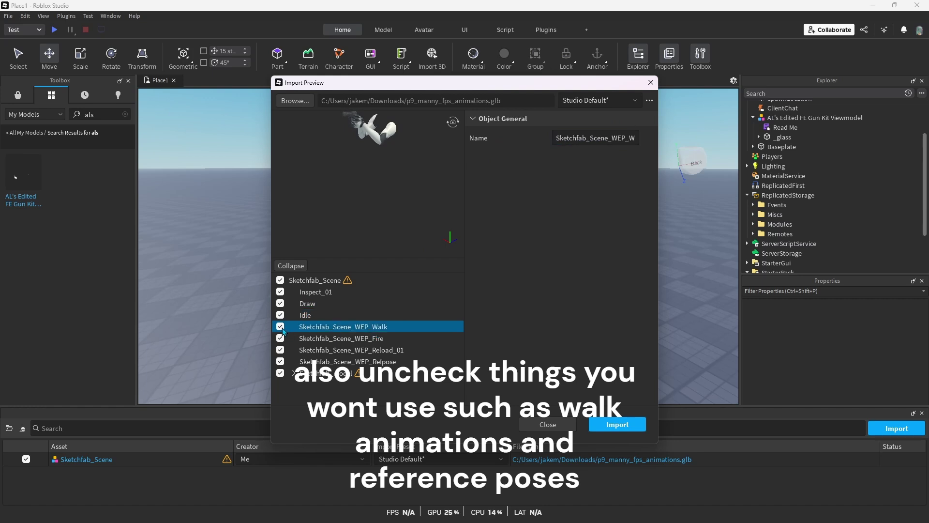
pyautogui.click(280, 327)
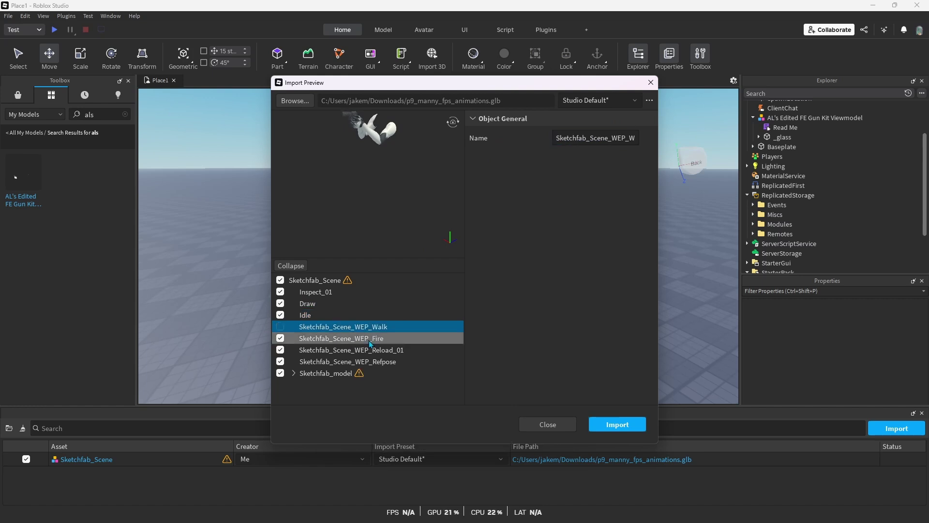
pyautogui.click(428, 338)
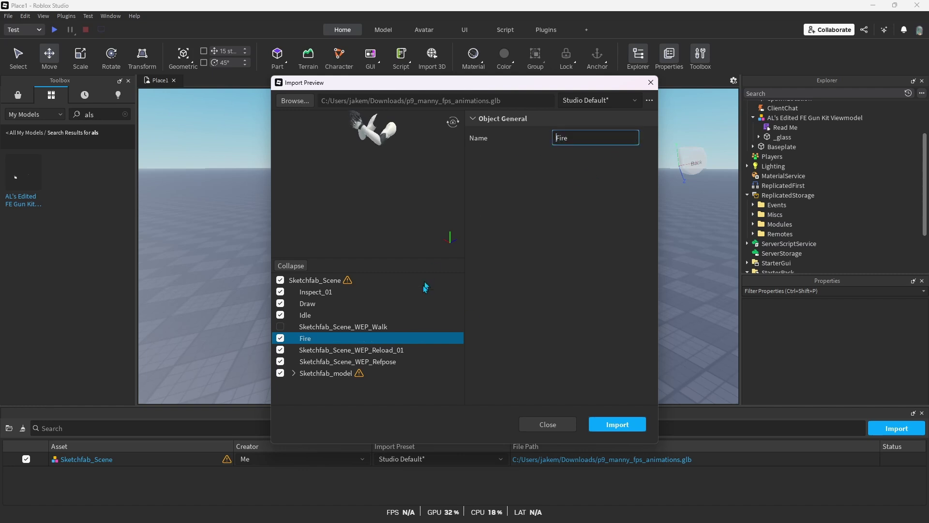
pyautogui.click(407, 347)
pyautogui.moveTo(629, 139); pyautogui.dragTo(422, 268)
pyautogui.press('BackSpace')
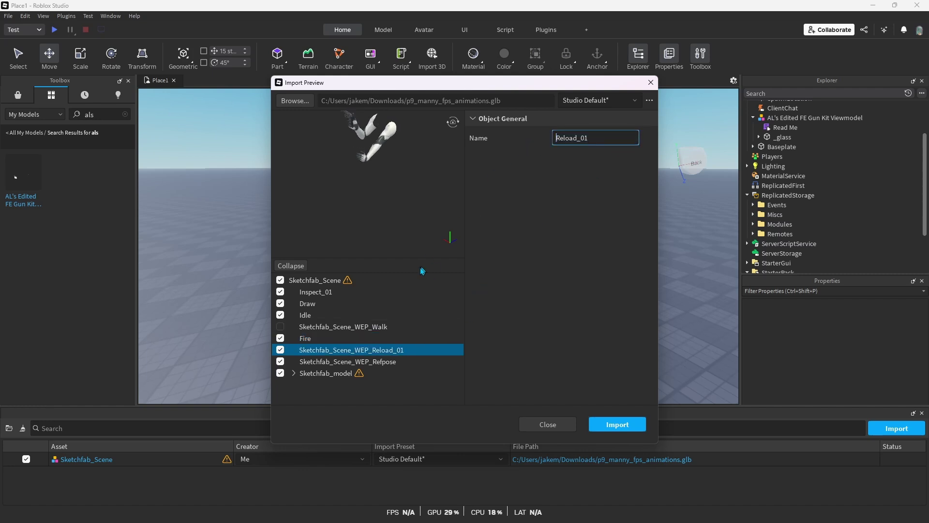
pyautogui.press('Return')
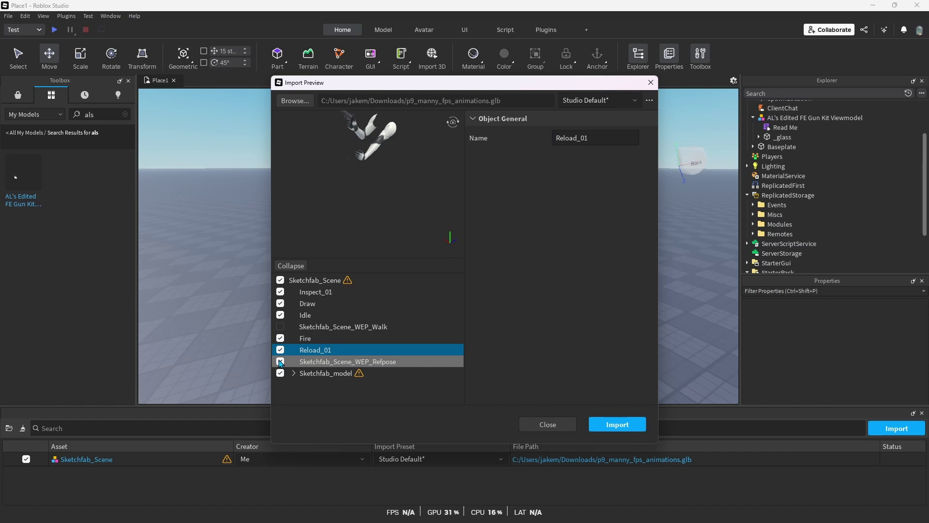
pyautogui.click(397, 281)
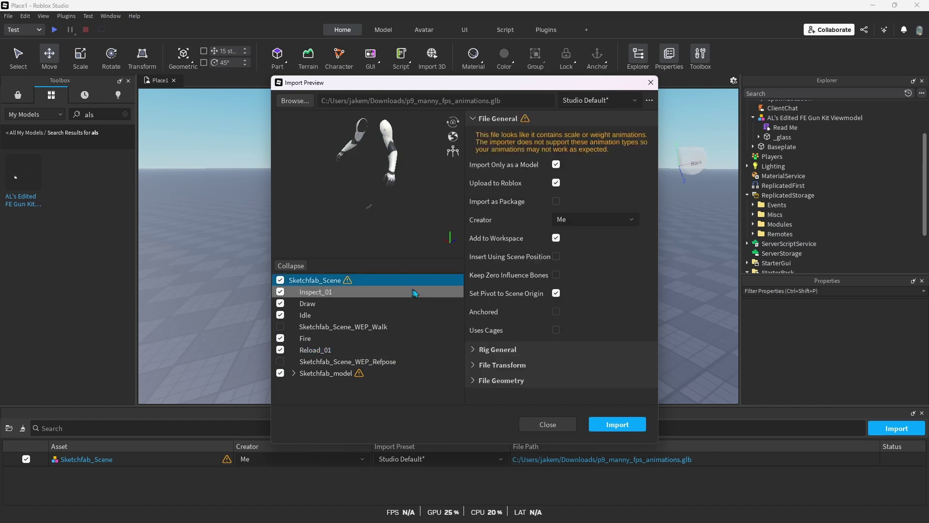
# Import the arms model with the chosen animations and swing the view to the pistol.
pyautogui.click(615, 425)
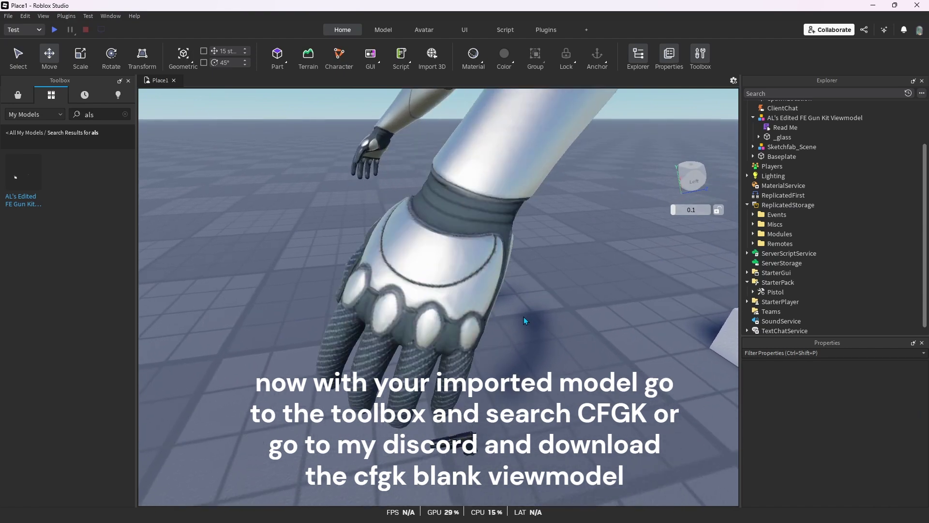
pyautogui.moveTo(524, 316); pyautogui.dragTo(522, 324, button='right')
pyautogui.scroll(3, 524, 318)
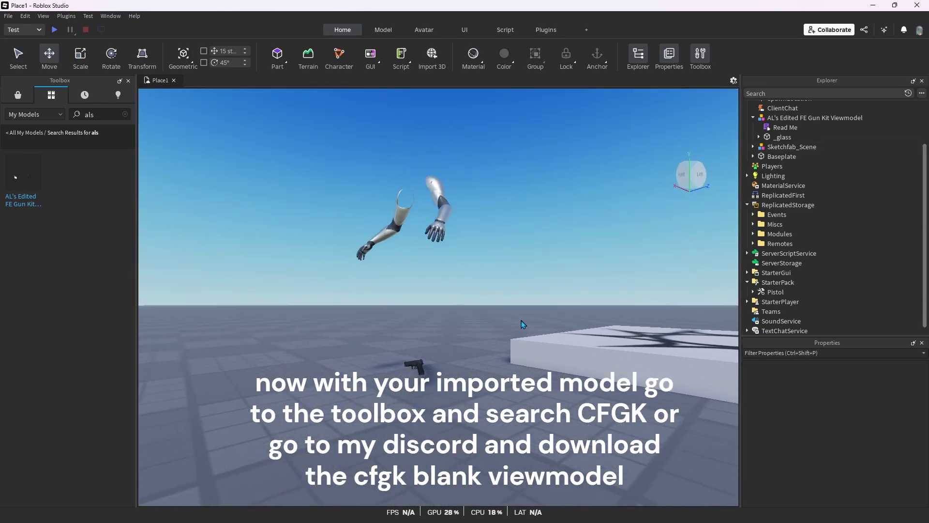
# Search the Marketplace for 'cfgk' and drag the CFGK blank viewmodel into the scene.
pyautogui.click(17, 96)
pyautogui.click(94, 114)
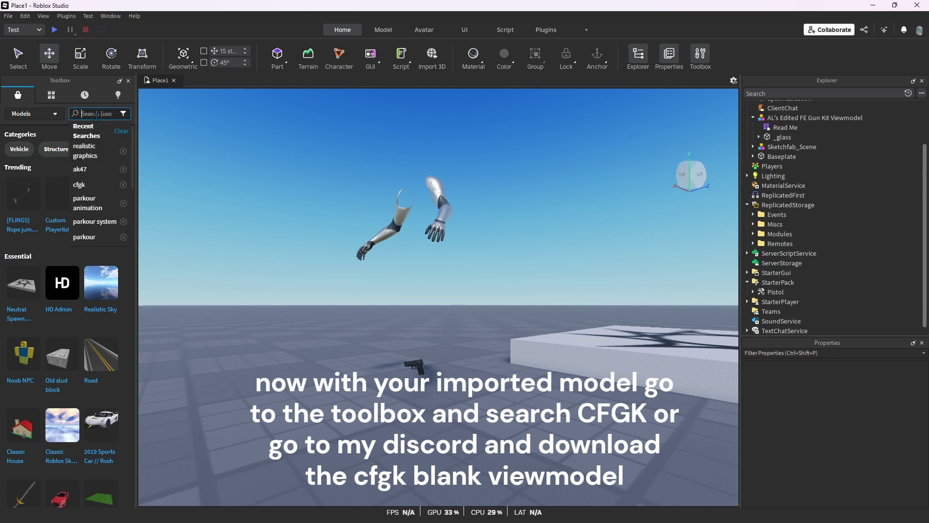
pyautogui.write('cfg')
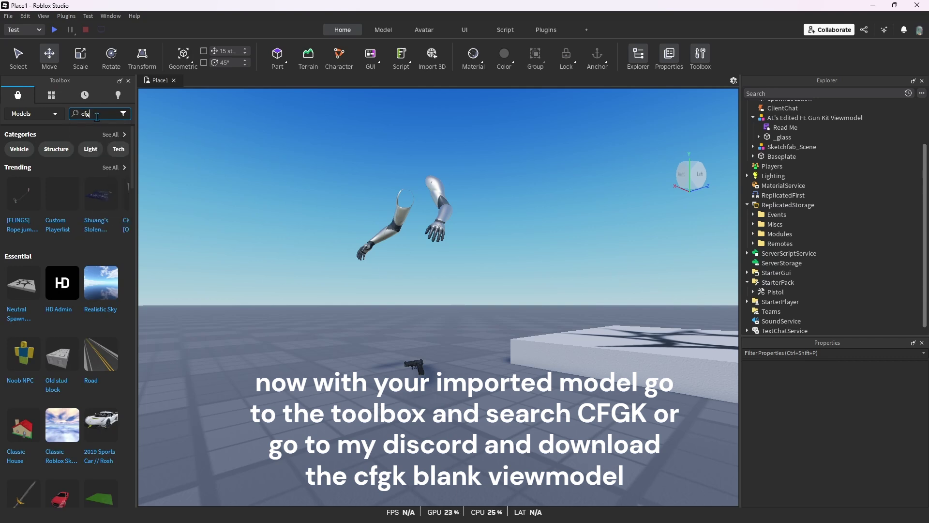
pyautogui.write('k')
pyautogui.press('Return')
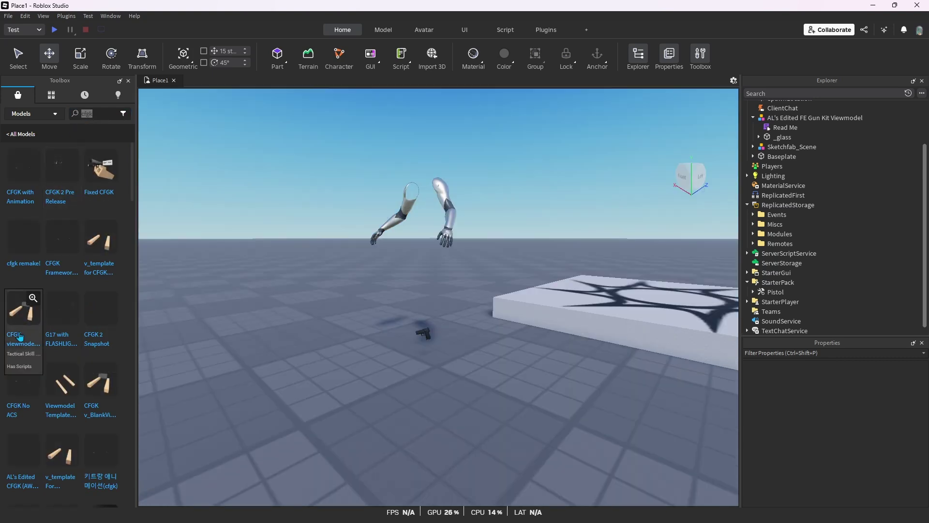
pyautogui.moveTo(38, 328); pyautogui.dragTo(449, 392)
pyautogui.moveTo(550, 391); pyautogui.dragTo(288, 377)
# Set v_BlankViewmodel's origin position to RootPart's position 4.524, 1, -11.998.
pyautogui.moveTo(516, 330); pyautogui.dragTo(514, 329, button='right')
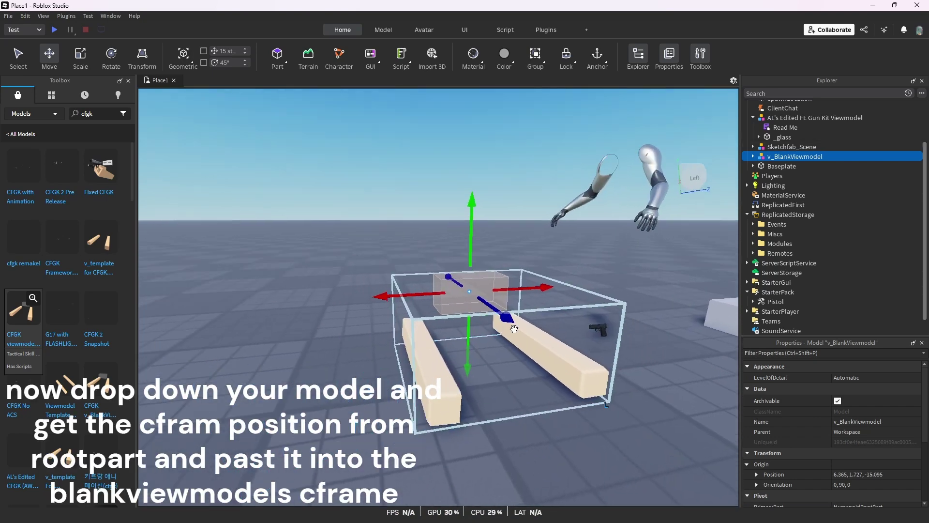
pyautogui.click(754, 157)
pyautogui.click(394, 139)
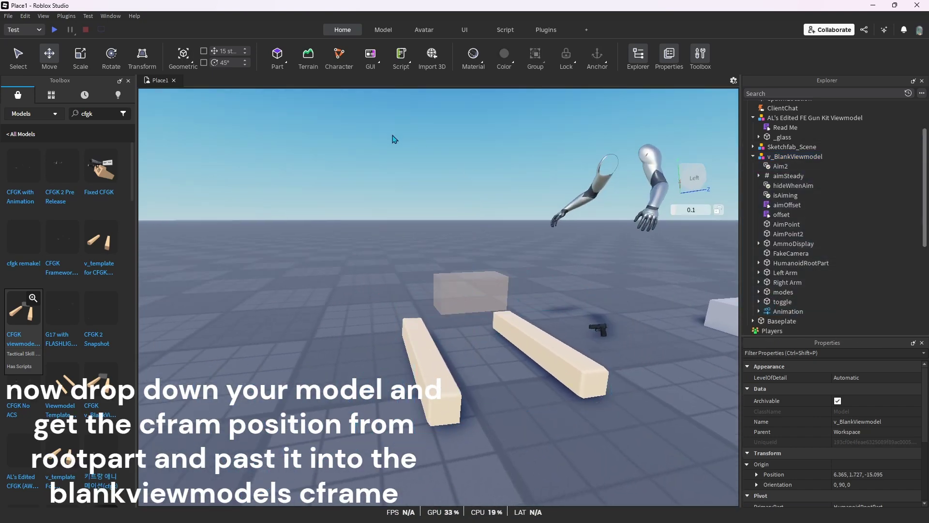
pyautogui.press('d')
pyautogui.click(479, 213)
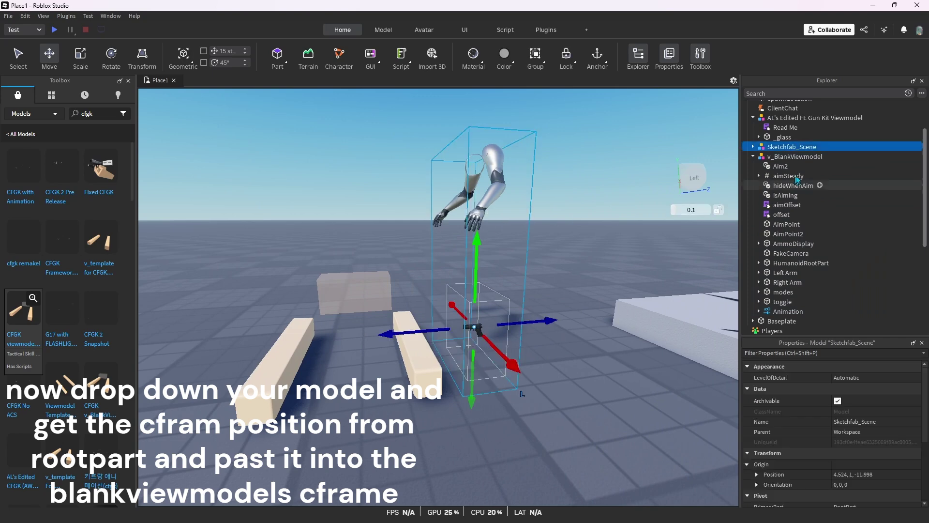
pyautogui.click(753, 147)
pyautogui.click(785, 204)
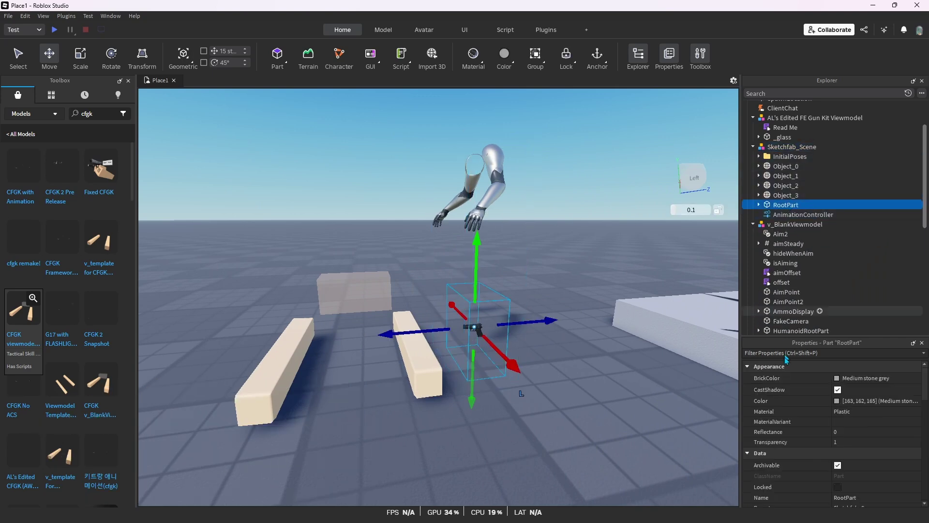
pyautogui.scroll(-5, 866, 407)
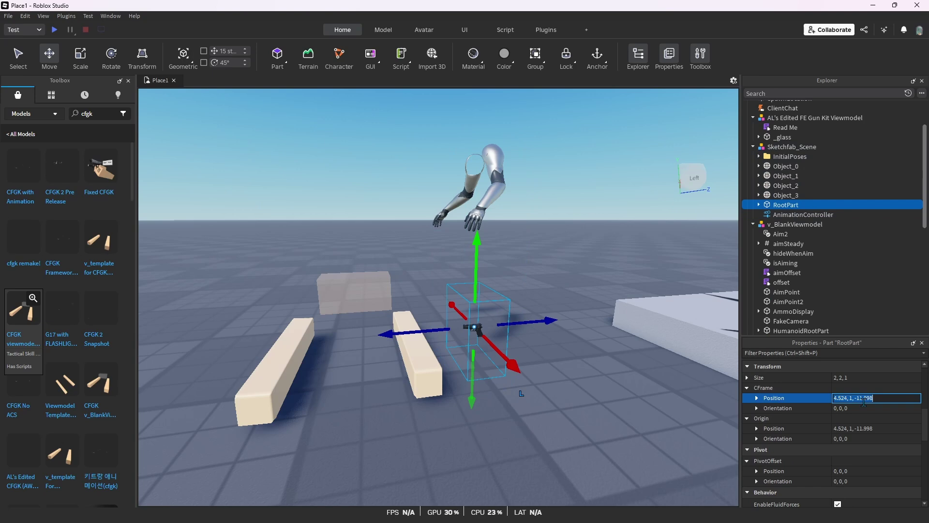
pyautogui.click(796, 227)
pyautogui.scroll(3, 866, 421)
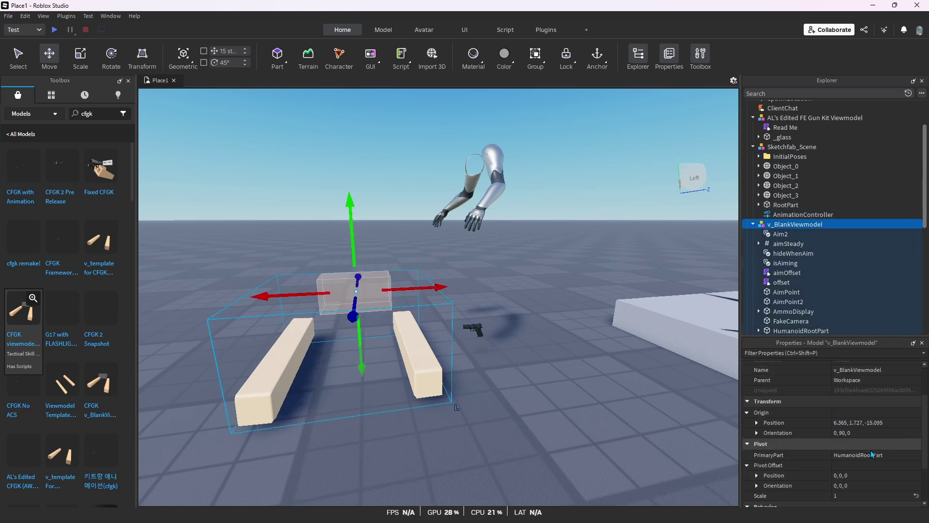
pyautogui.click(866, 422)
pyautogui.press('Return')
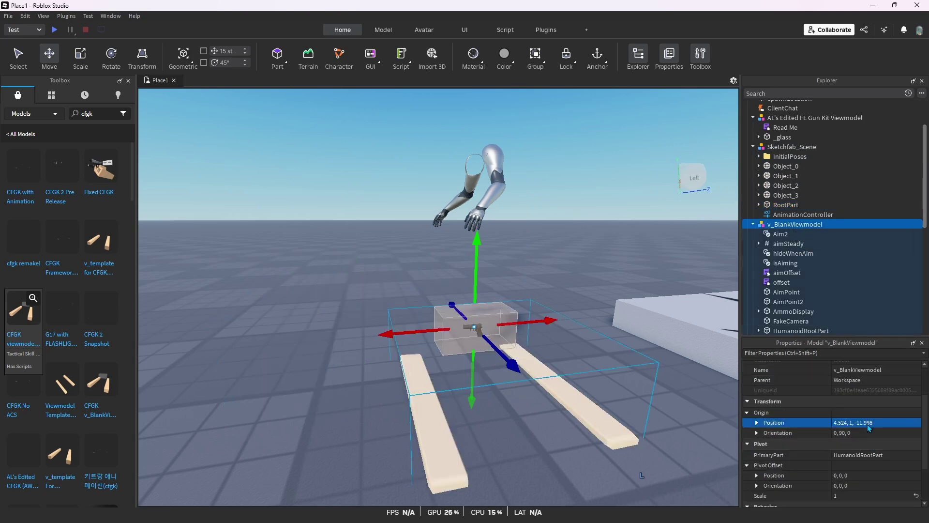
# Check RootPart's orientation and set v_BlankViewmodel's orientation to 0, 0, 0.
pyautogui.click(779, 204)
pyautogui.scroll(-5, 861, 426)
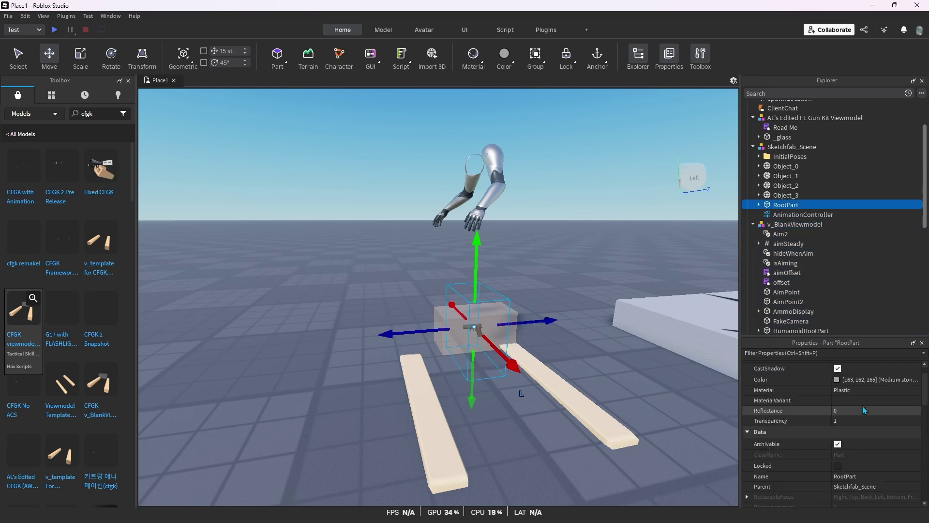
pyautogui.click(862, 449)
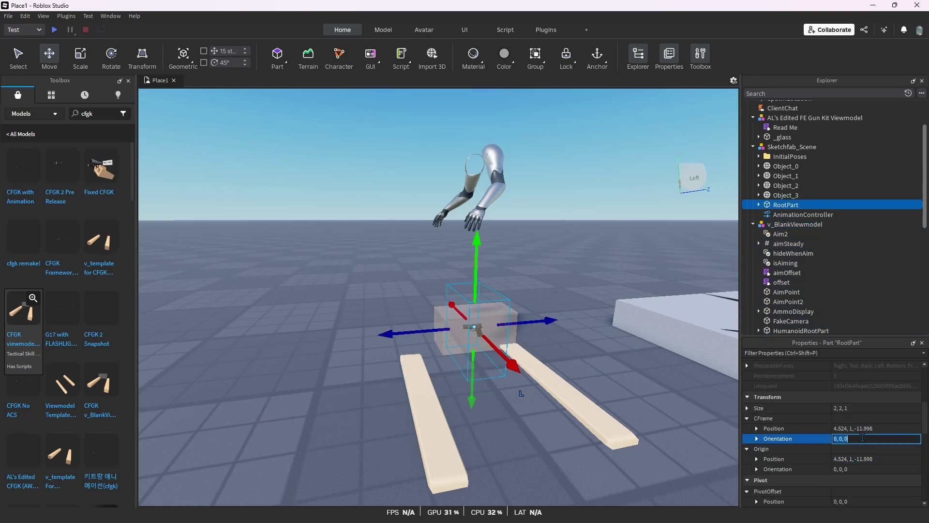
pyautogui.click(799, 224)
pyautogui.click(866, 372)
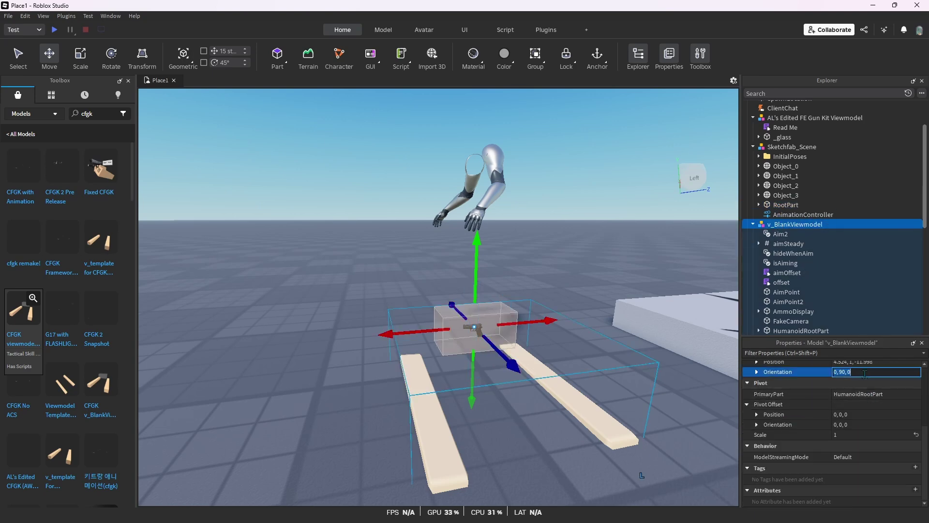
pyautogui.write('0, 0, 0')
pyautogui.press('Return')
pyautogui.moveTo(397, 270); pyautogui.dragTo(395, 270, button='right')
# Rename the arms model's AnimationController to Animation and remove it from Sketchfab_Scene.
pyautogui.press('s')
pyautogui.click(321, 254)
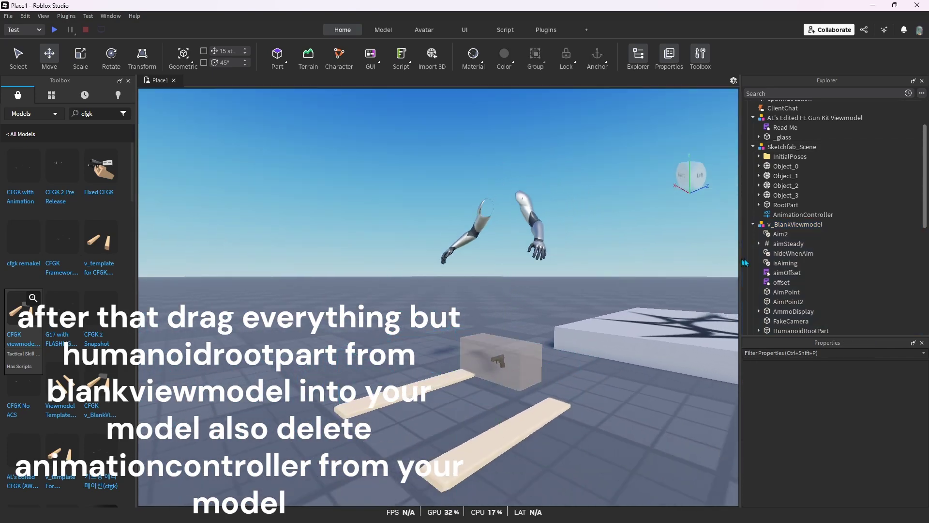
pyautogui.scroll(-1, 789, 225)
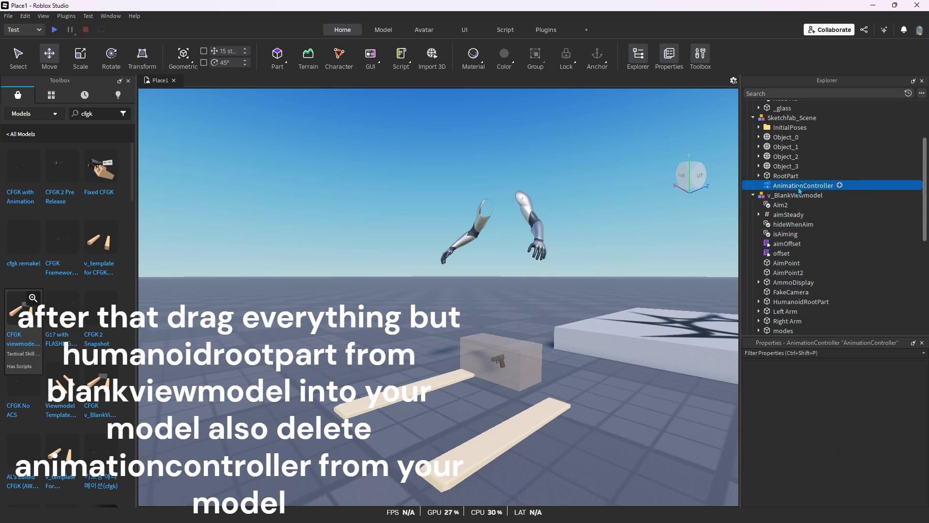
pyautogui.click(794, 186)
pyautogui.click(902, 399)
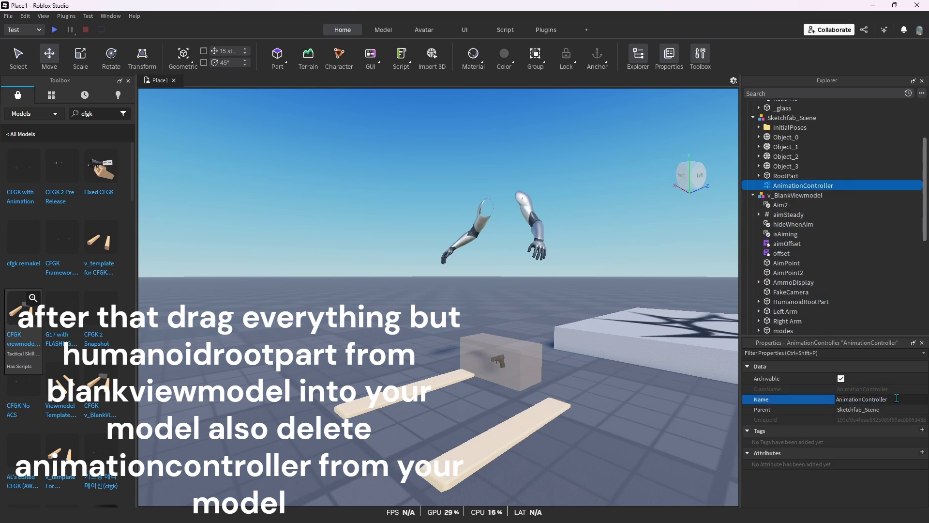
pyautogui.press('BackSpace')
pyautogui.press('Return')
pyautogui.scroll(-3, 838, 268)
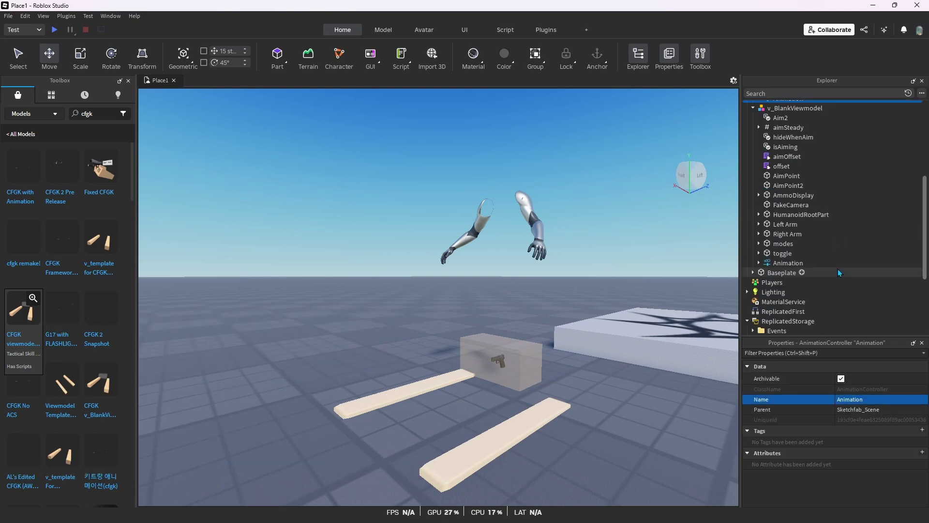
pyautogui.scroll(1, 817, 260)
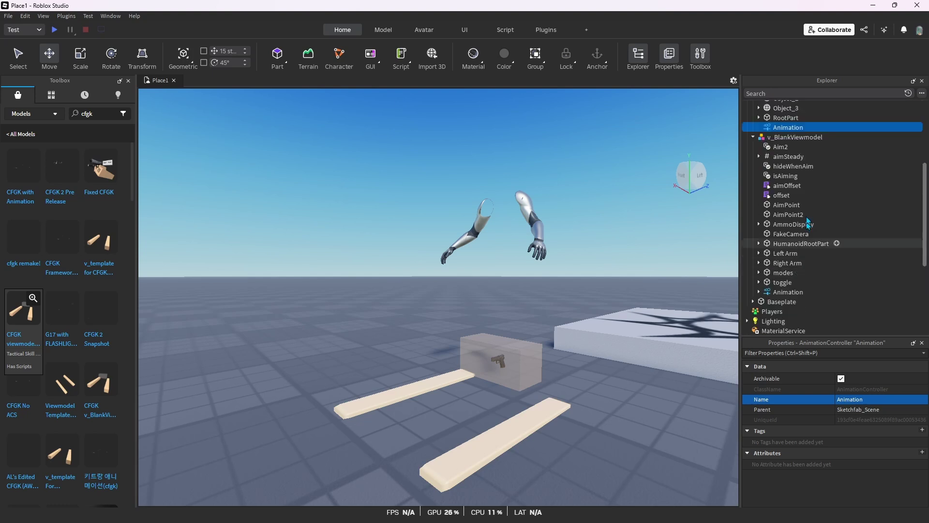
pyautogui.rightClick(783, 129)
pyautogui.click(801, 131)
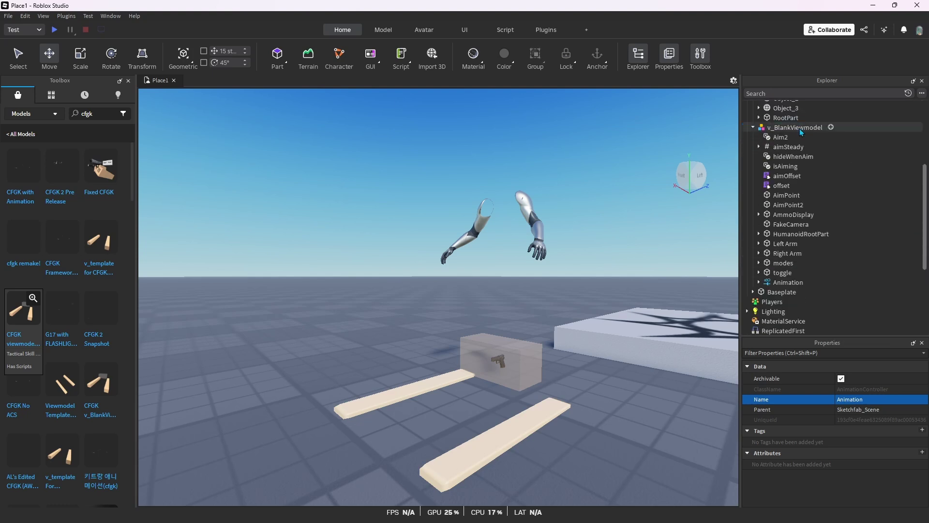
# Move v_BlankViewmodel's children, except HumanoidRootPart, from Aim2 through Animation into Sketchfab_Scene.
pyautogui.click(782, 283)
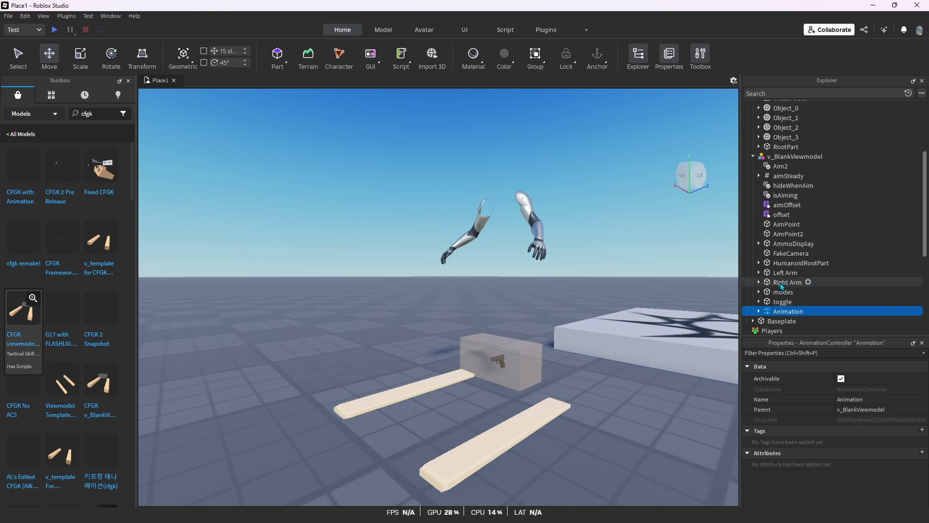
pyautogui.scroll(1, 783, 283)
pyautogui.keyDown('shift'); pyautogui.click(779, 167); pyautogui.keyUp('shift')
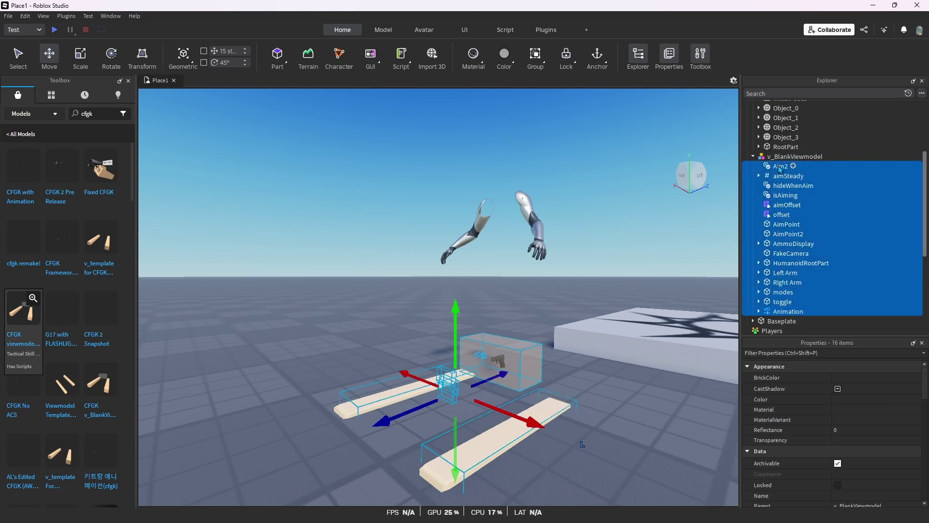
pyautogui.keyDown('ctrl'); pyautogui.click(801, 263); pyautogui.keyUp('ctrl')
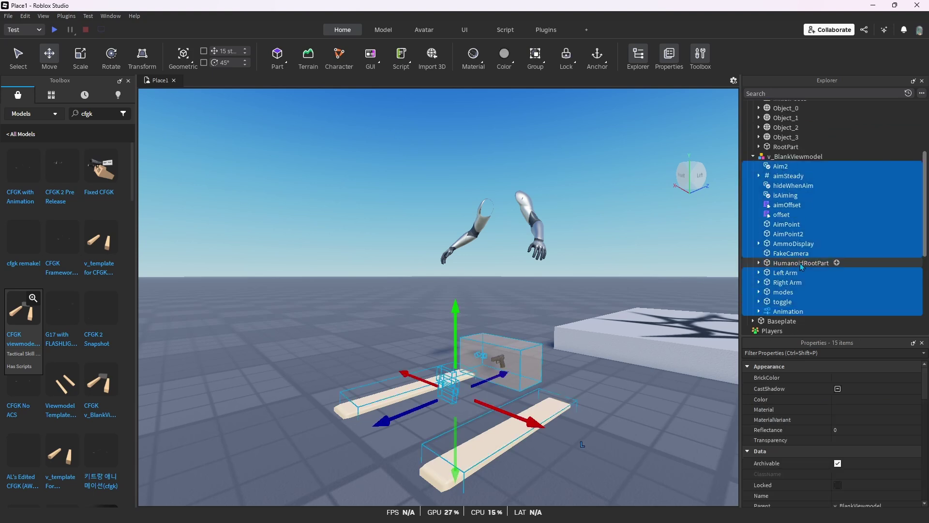
pyautogui.scroll(3, 793, 264)
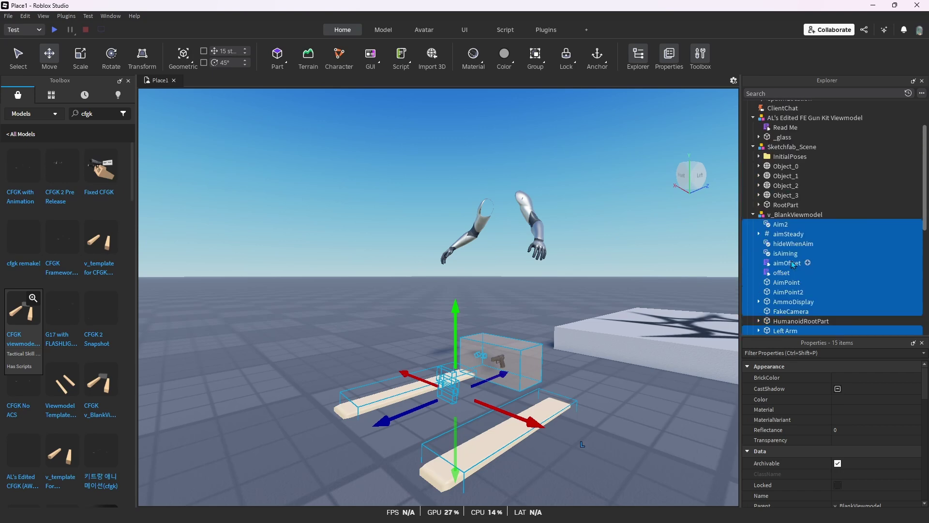
pyautogui.moveTo(792, 196); pyautogui.dragTo(794, 177)
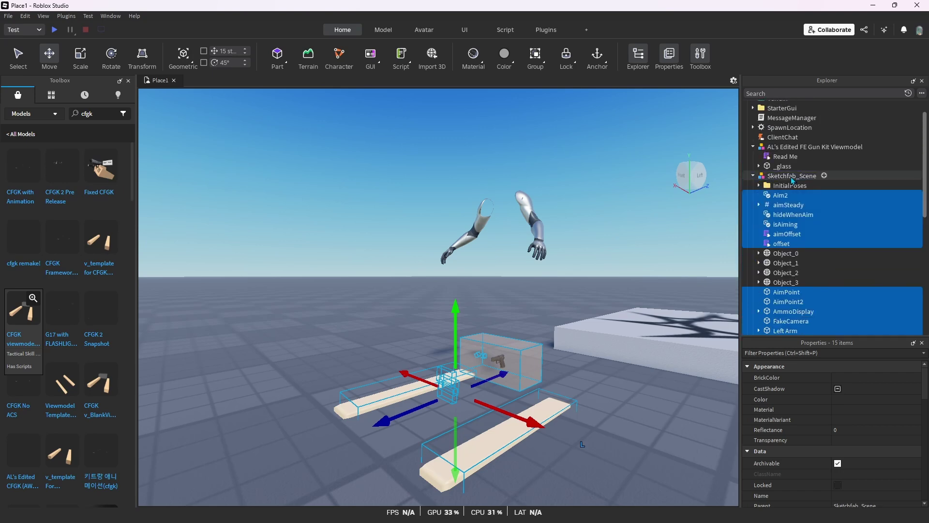
pyautogui.scroll(-3, 797, 220)
# Delete the emptied v_BlankViewmodel and rename RootPart to HumanoidRootPart.
pyautogui.rightClick(795, 217)
pyautogui.click(802, 222)
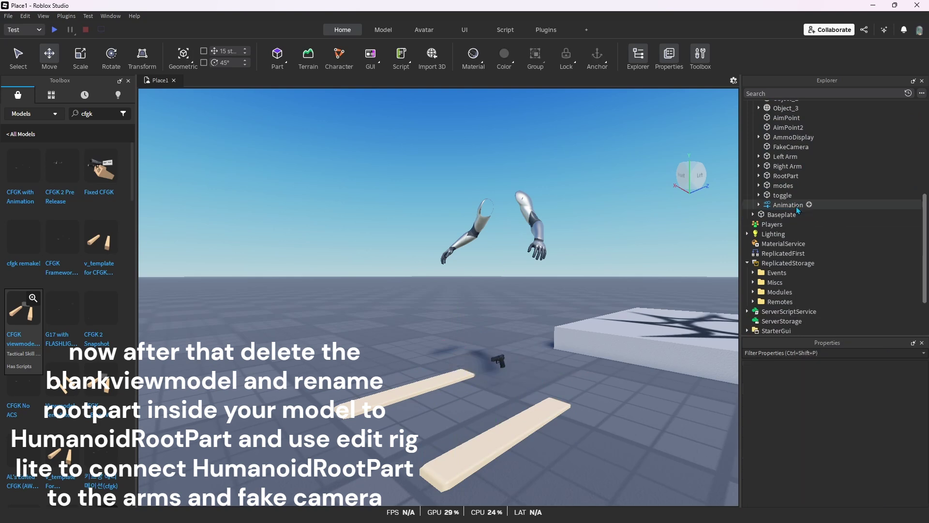
pyautogui.rightClick(782, 174)
pyautogui.click(805, 243)
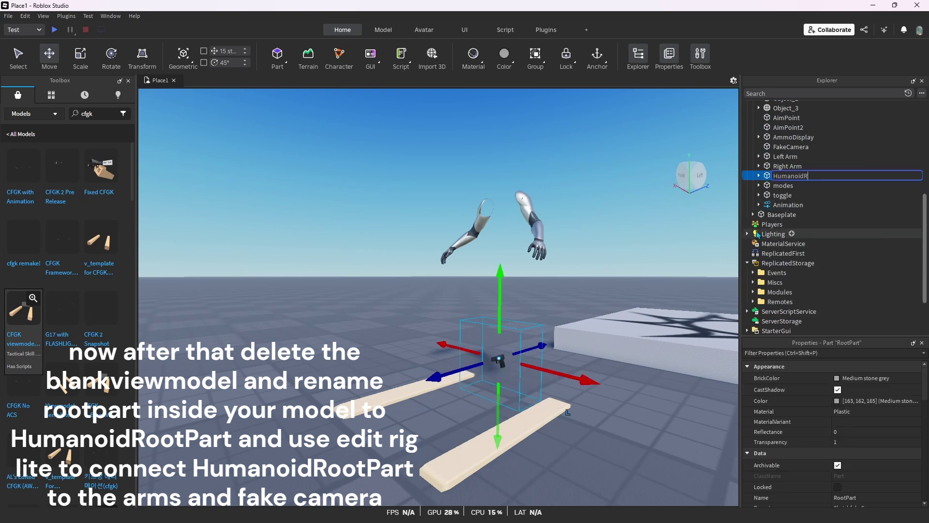
pyautogui.write('HumanoidRootPart')
pyautogui.press('Return')
# Turn off CanCollide for meshes Object_0 through Object_3 and HumanoidRootPart, then select Sketchfab_Scene.
pyautogui.scroll(3, 765, 240)
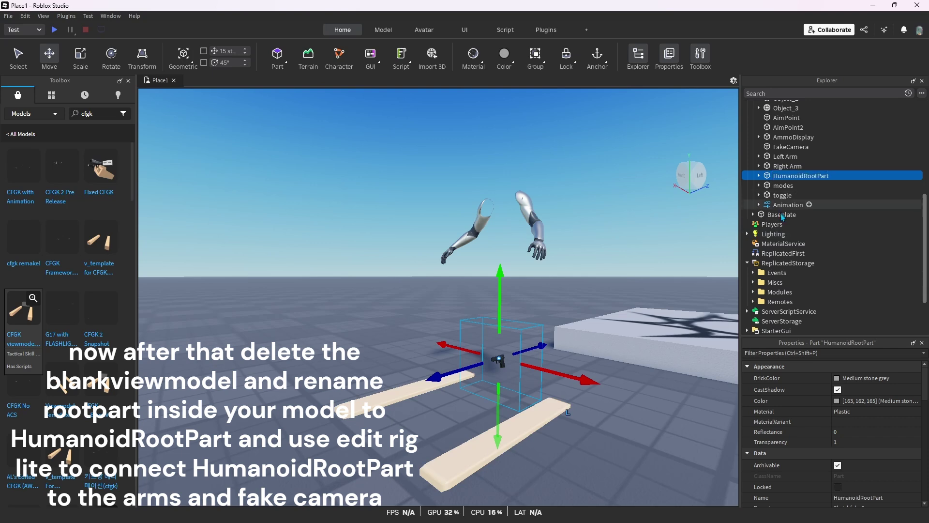
pyautogui.click(786, 195)
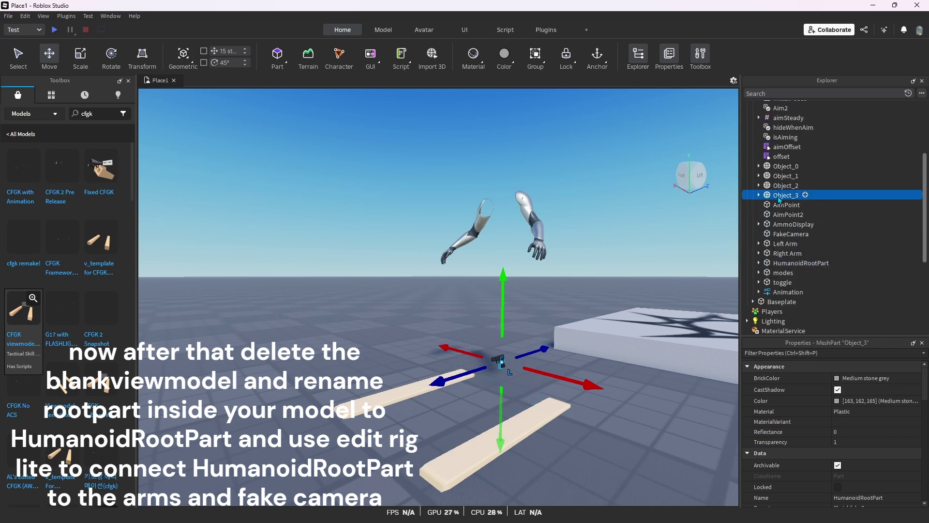
pyautogui.keyDown('shift'); pyautogui.click(786, 166); pyautogui.keyUp('shift')
pyautogui.keyDown('ctrl'); pyautogui.click(801, 262); pyautogui.keyUp('ctrl')
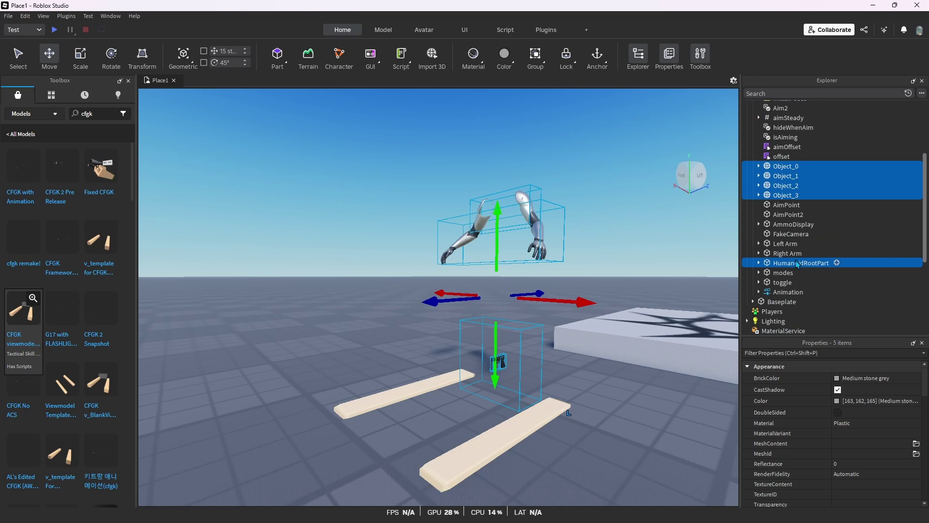
pyautogui.scroll(-5, 864, 442)
pyautogui.click(838, 398)
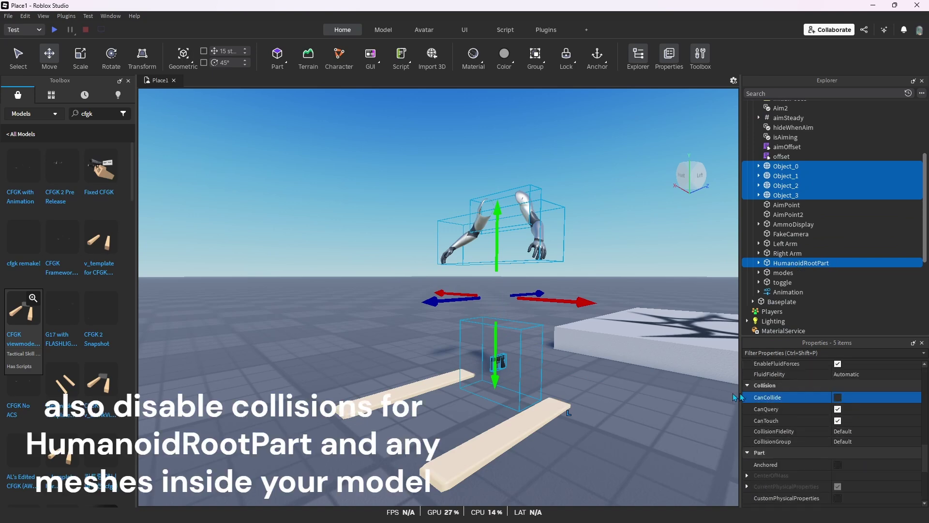
pyautogui.click(639, 421)
pyautogui.scroll(3, 779, 187)
pyautogui.click(790, 176)
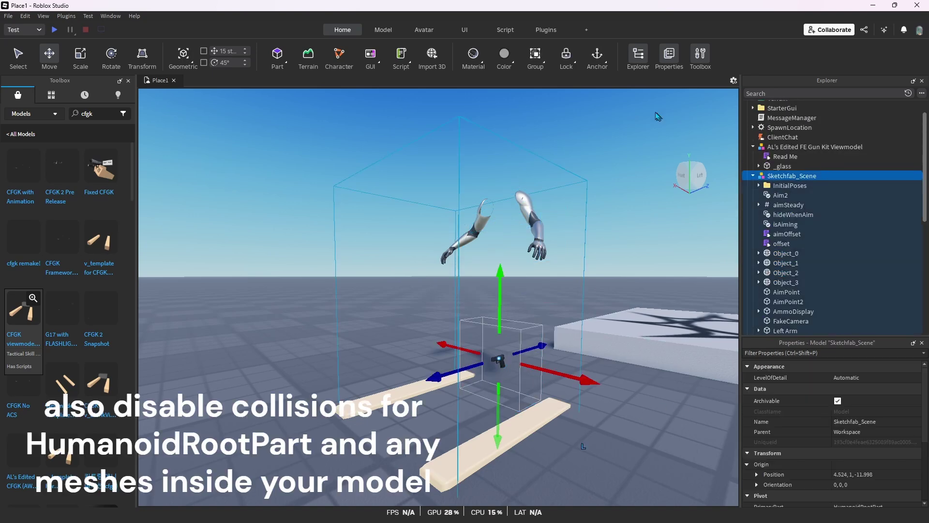
# With Edit Rig, join HumanoidRootPart to Right Arm, Left Arm and FakeCamera.
pyautogui.click(546, 30)
pyautogui.click(18, 56)
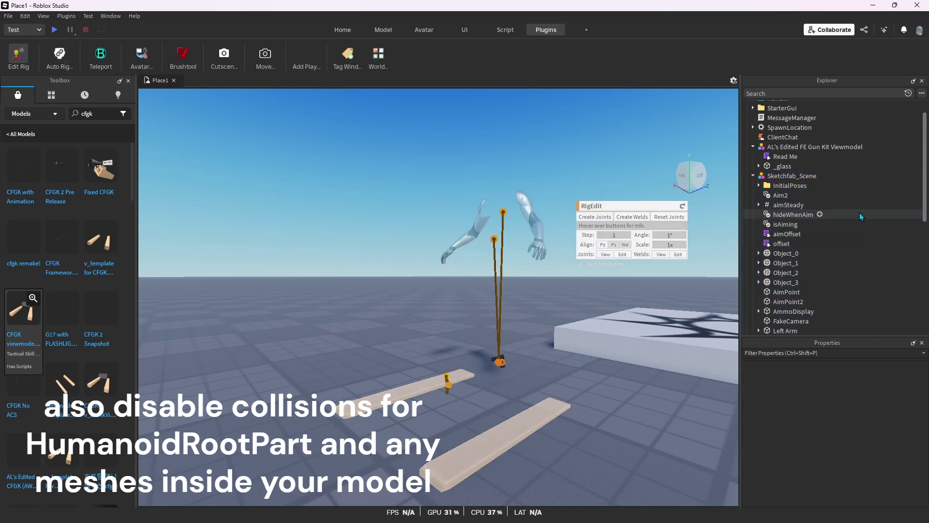
pyautogui.scroll(-3, 807, 225)
pyautogui.click(788, 262)
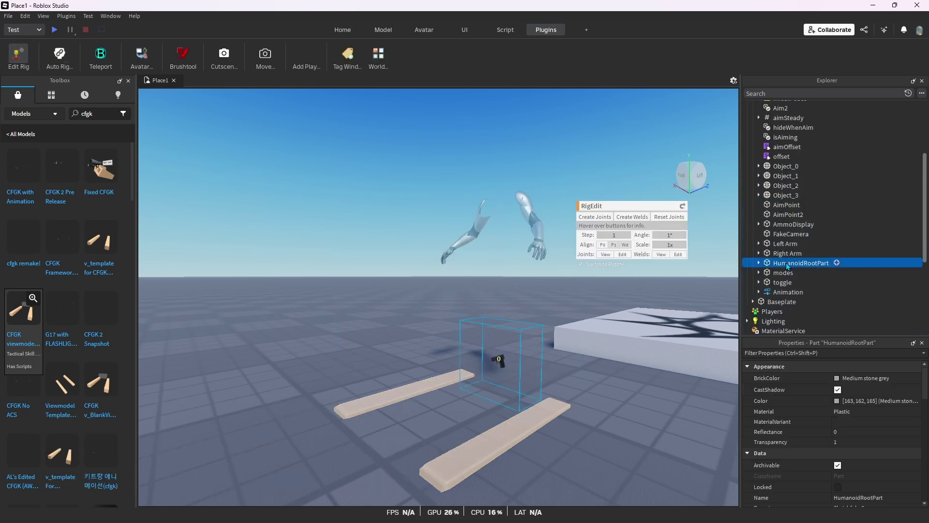
pyautogui.keyDown('ctrl'); pyautogui.click(787, 253); pyautogui.keyUp('ctrl')
pyautogui.keyDown('ctrl'); pyautogui.click(787, 244); pyautogui.keyUp('ctrl')
pyautogui.keyDown('ctrl'); pyautogui.click(787, 235); pyautogui.keyUp('ctrl')
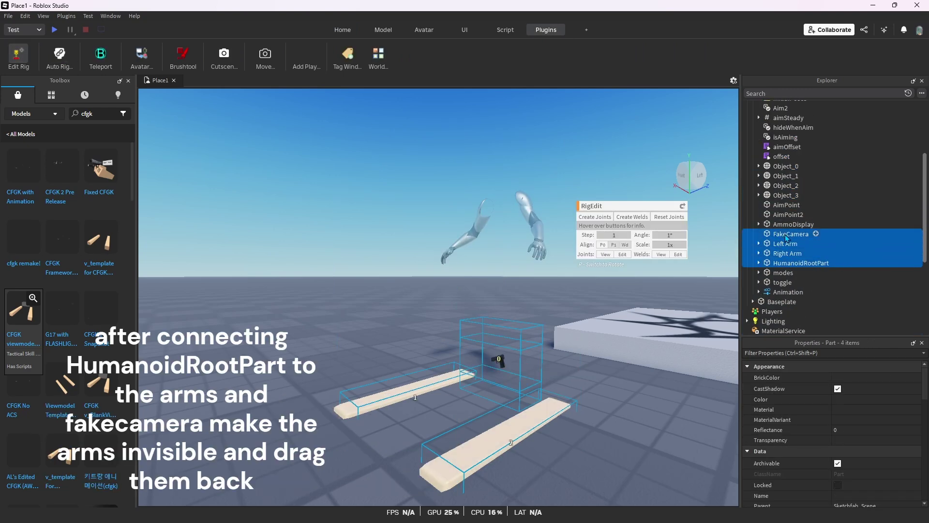
pyautogui.click(590, 216)
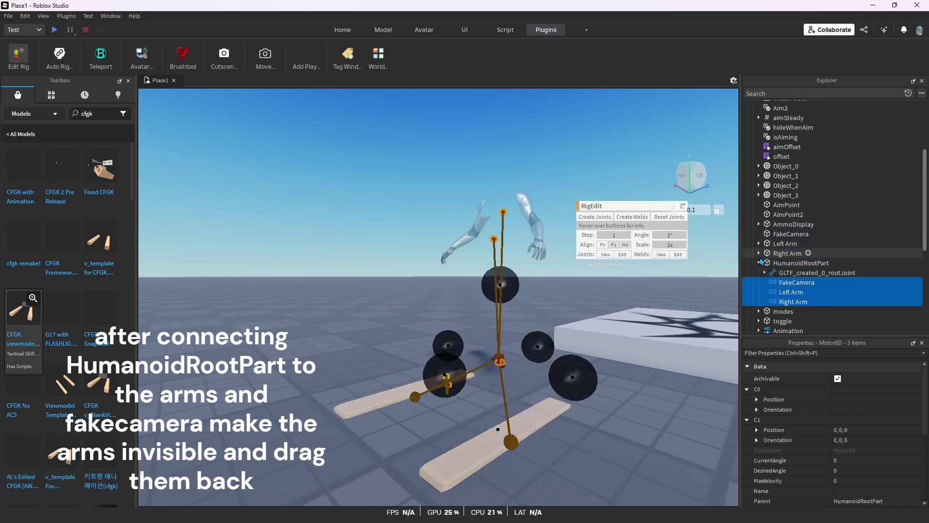
pyautogui.click(17, 59)
# Push the Right Arm and Left Arm parts back out of the way and make them fully transparent.
pyautogui.click(416, 175)
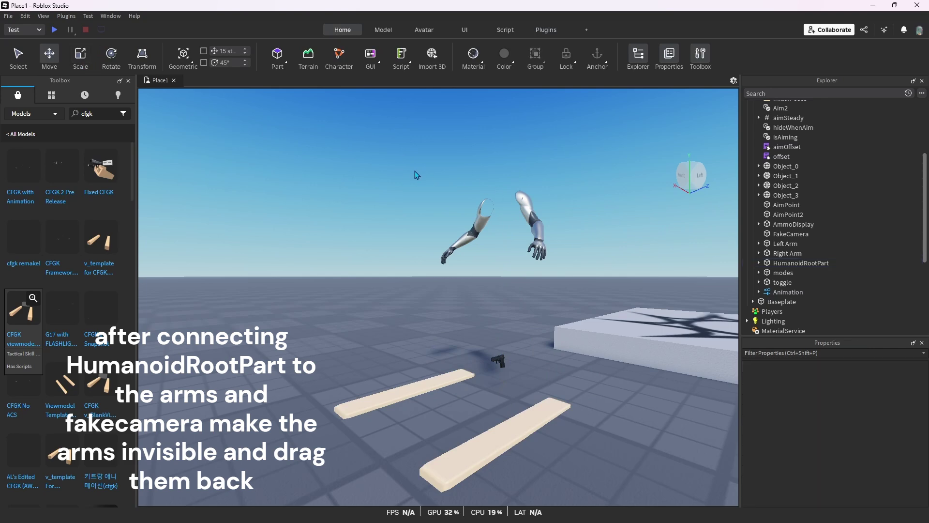
pyautogui.press('s')
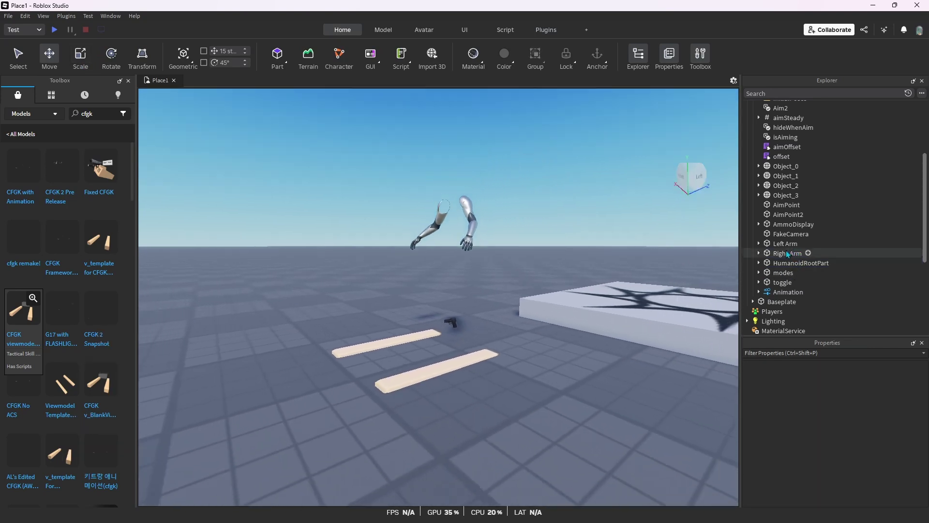
pyautogui.click(787, 254)
pyautogui.keyDown('ctrl'); pyautogui.click(785, 244); pyautogui.keyUp('ctrl')
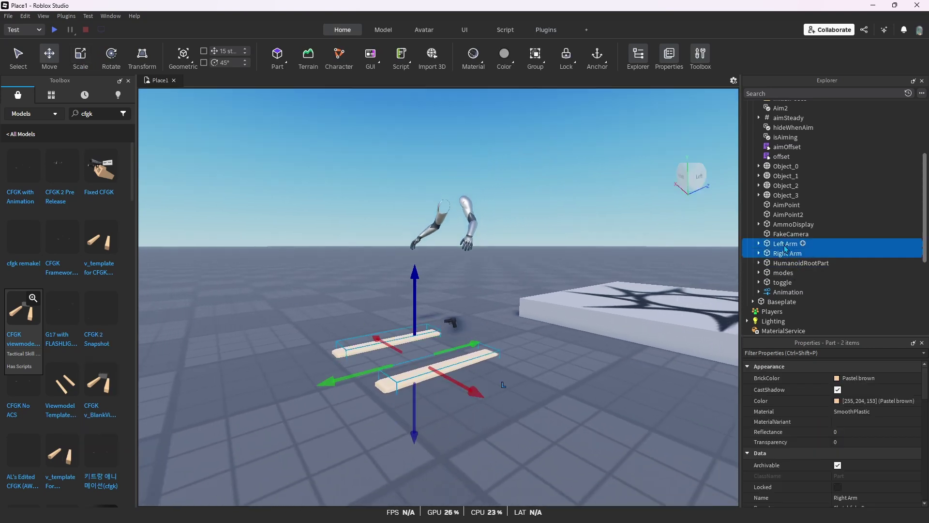
pyautogui.moveTo(475, 344); pyautogui.dragTo(599, 310)
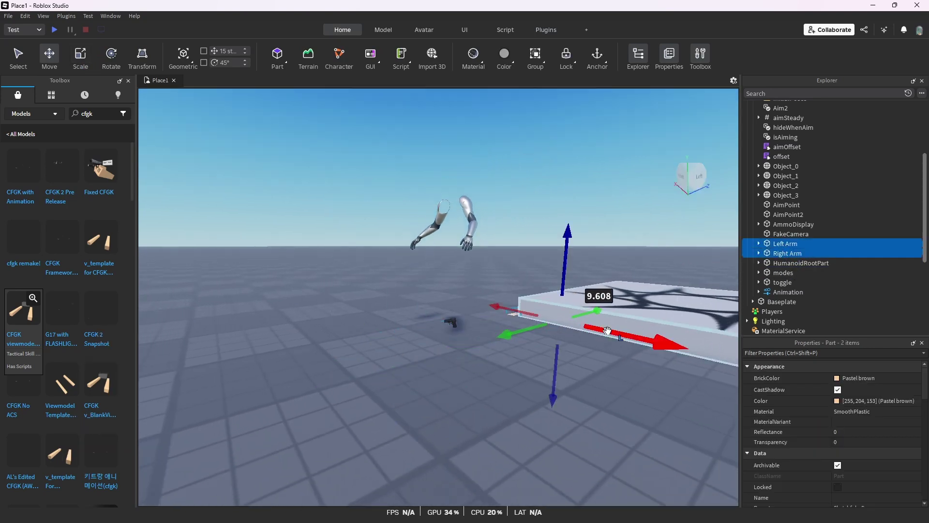
pyautogui.click(678, 402)
pyautogui.scroll(5, 828, 274)
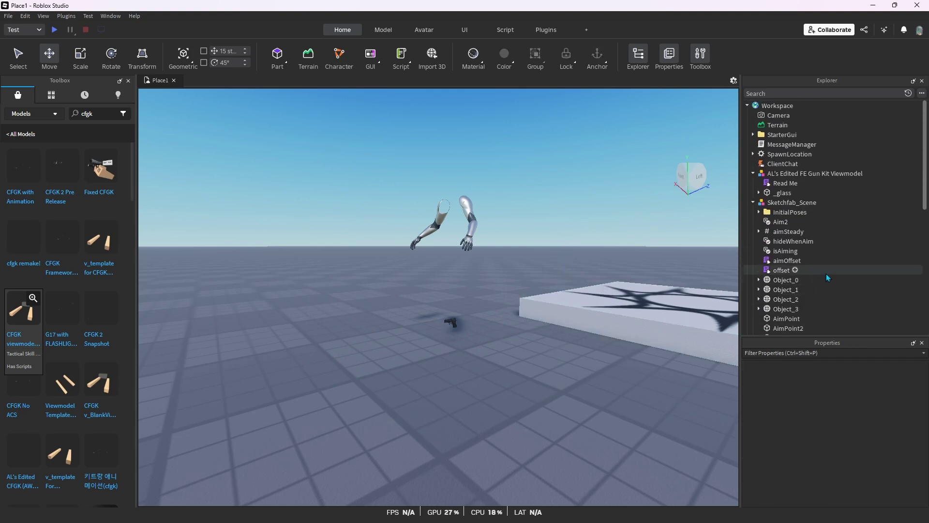
pyautogui.click(760, 206)
# Rename the Sketchfab_Scene model to v_Pistol.
pyautogui.rightClick(774, 202)
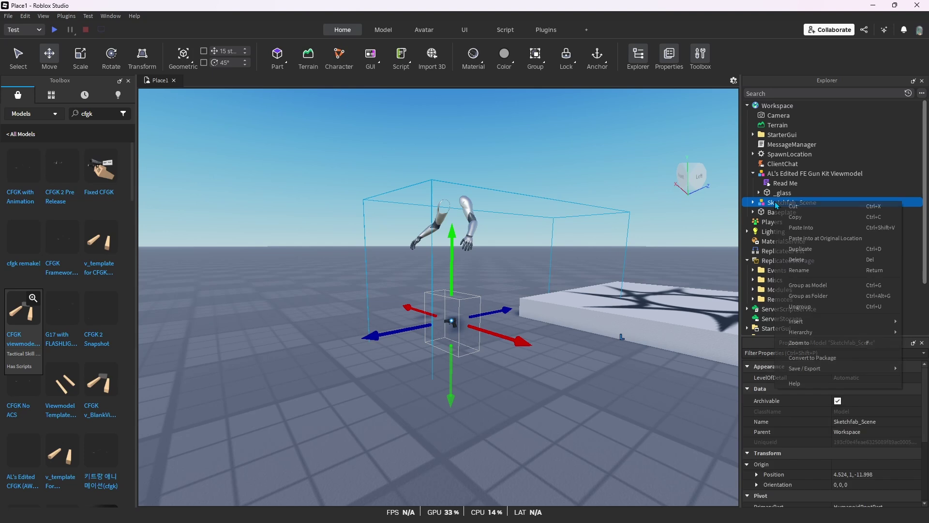
pyautogui.click(817, 270)
pyautogui.write('v')
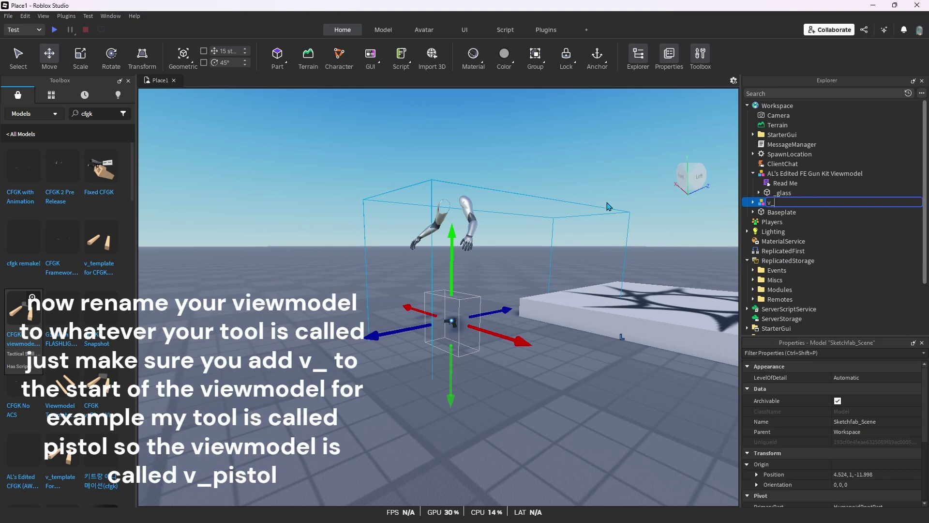
pyautogui.write('_Pistol')
pyautogui.press('Return')
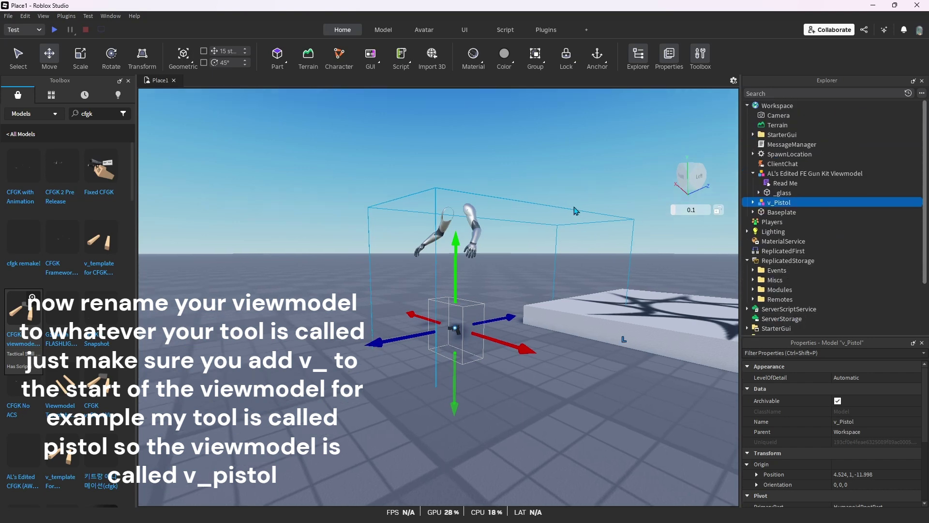
# Open the Pistol tool's Setting script for editing.
pyautogui.scroll(3, 574, 210)
pyautogui.scroll(-3, 762, 271)
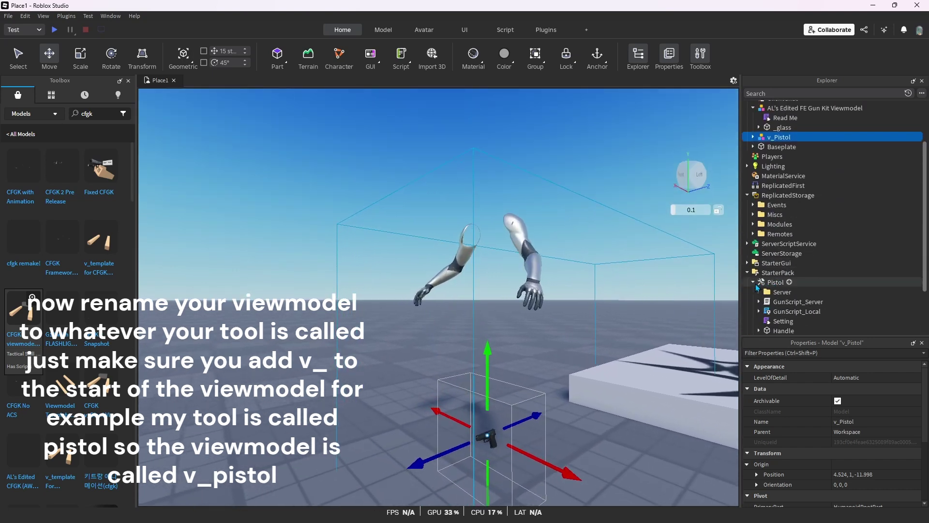
pyautogui.rightClick(781, 322)
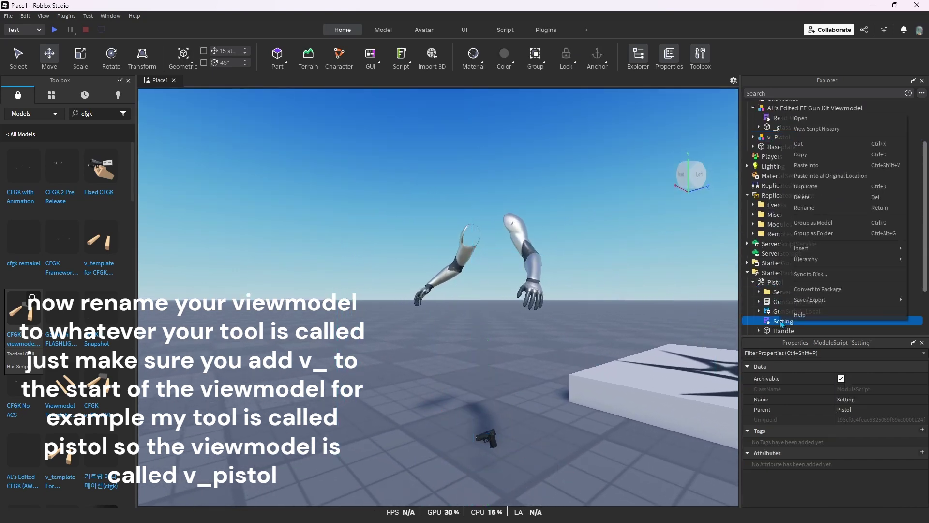
pyautogui.click(824, 119)
# Open the Animation Editor with v_Pistol as the rig.
pyautogui.click(155, 80)
pyautogui.click(409, 30)
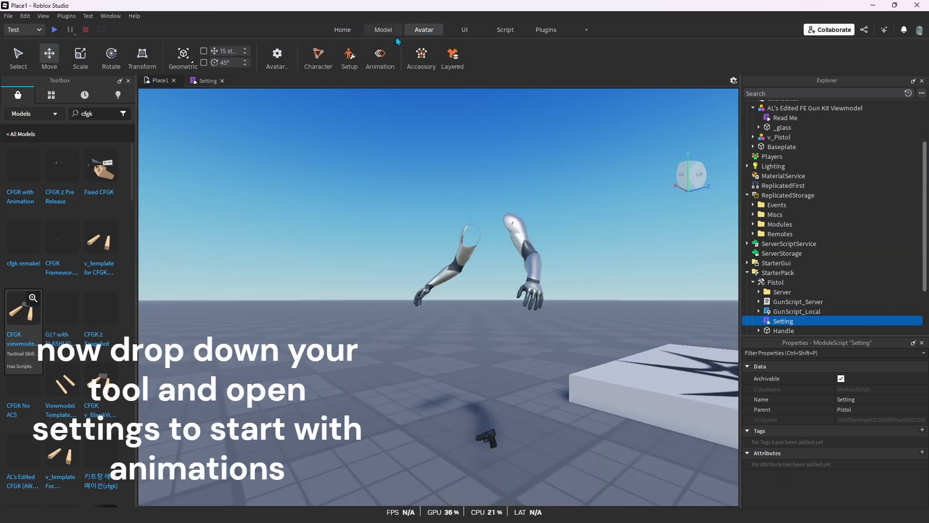
pyautogui.click(380, 59)
pyautogui.click(530, 265)
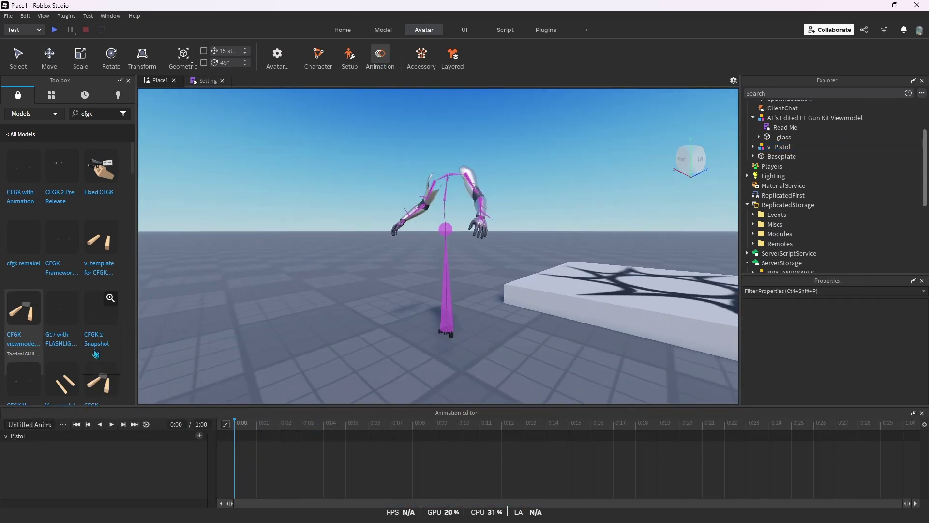
# Import an uploaded animation from Roblox onto v_Pistol and set its priority to Action.
pyautogui.click(63, 424)
pyautogui.moveTo(97, 360)
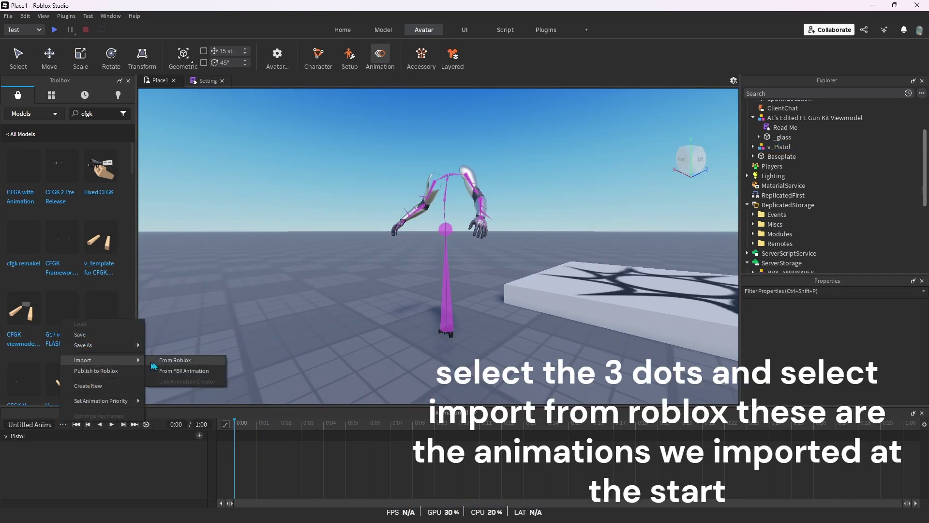
pyautogui.click(177, 361)
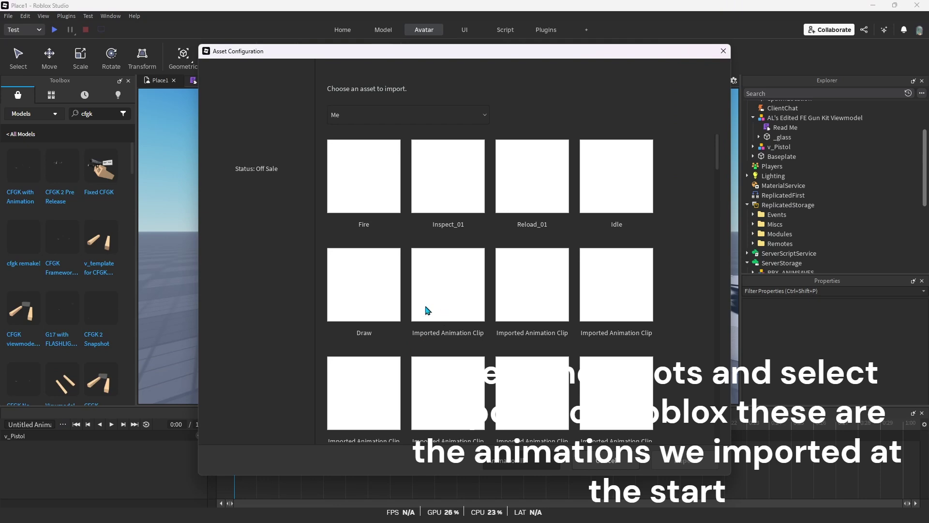
pyautogui.click(688, 468)
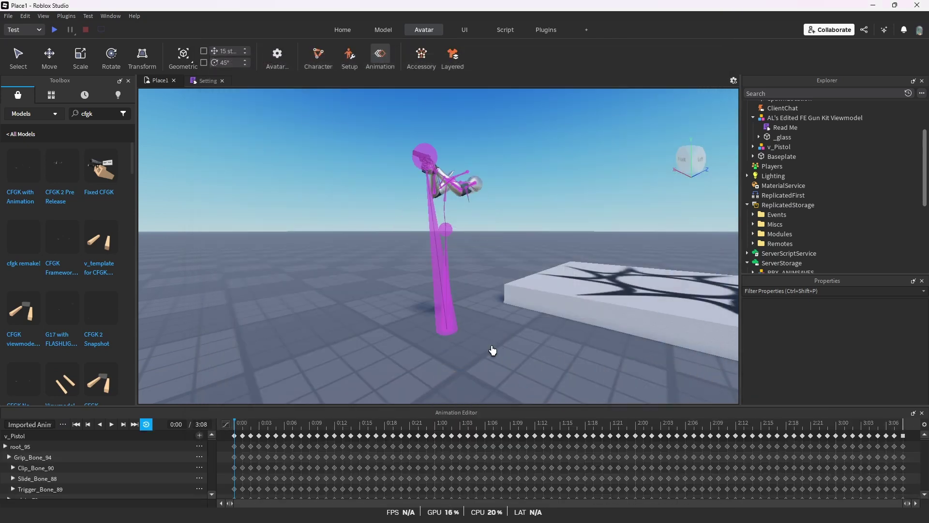
pyautogui.moveTo(487, 335); pyautogui.dragTo(487, 335, button='right')
pyautogui.press('w')
pyautogui.scroll(5, 486, 335)
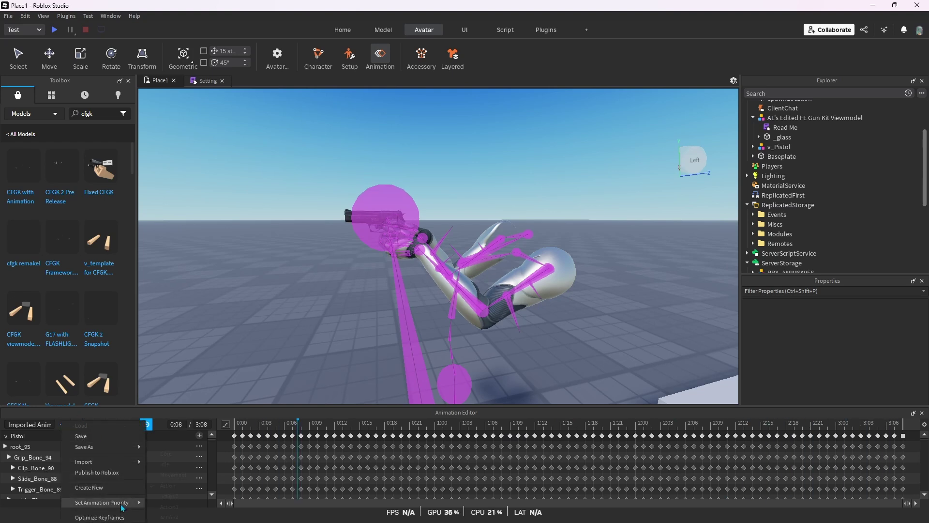
pyautogui.click(161, 486)
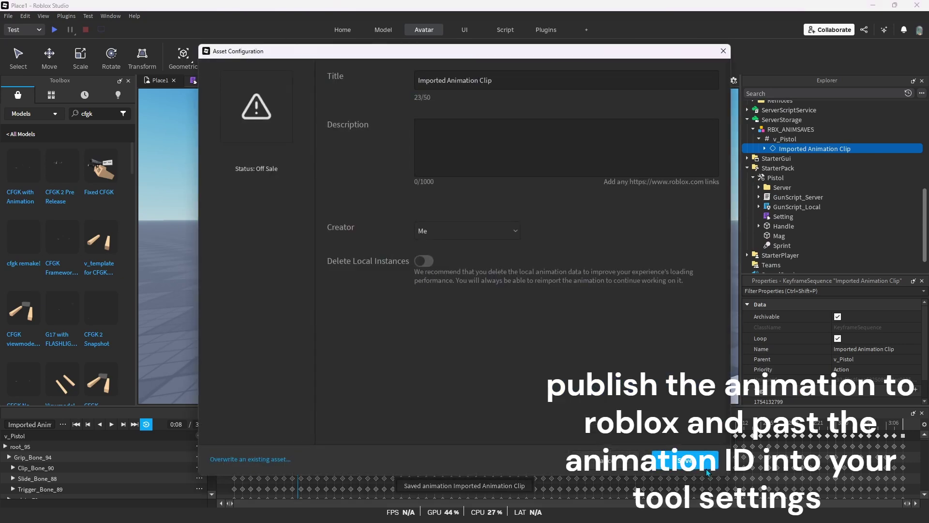
pyautogui.click(700, 461)
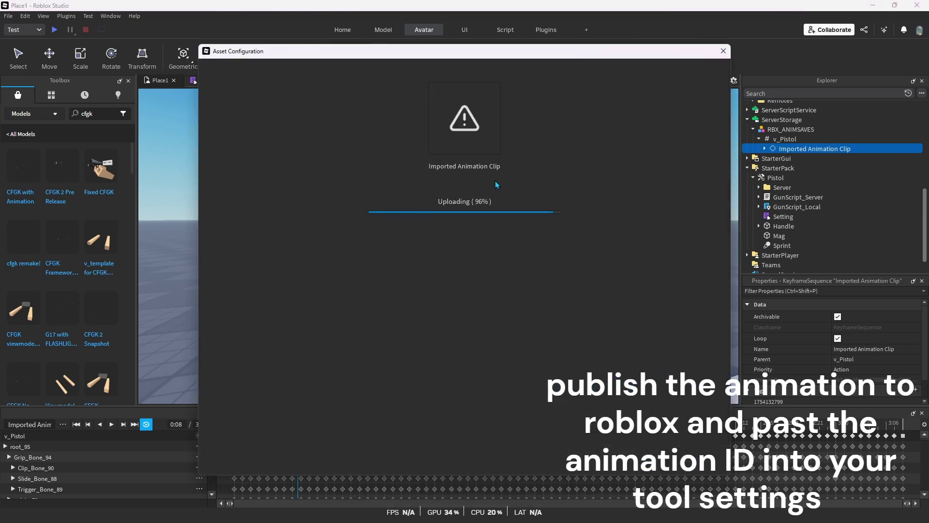
pyautogui.click(469, 442)
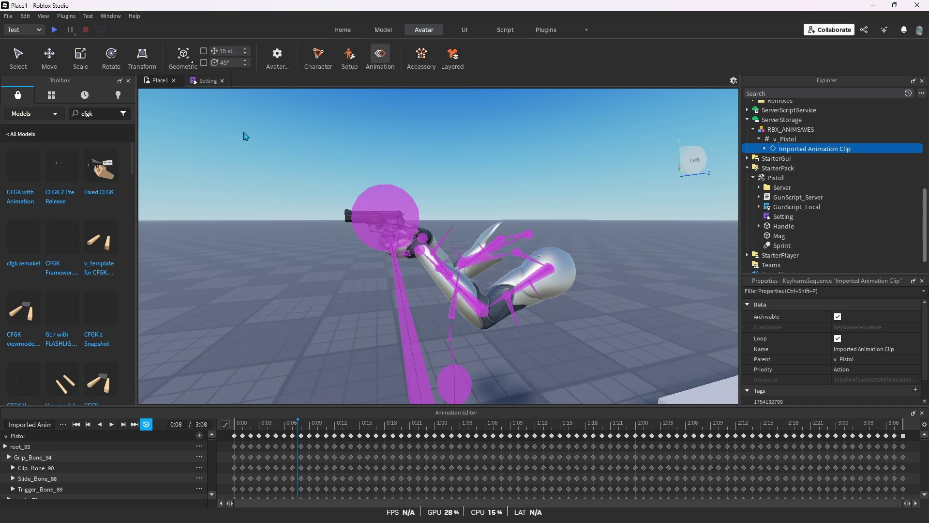
pyautogui.click(207, 80)
pyautogui.scroll(-6, 272, 285)
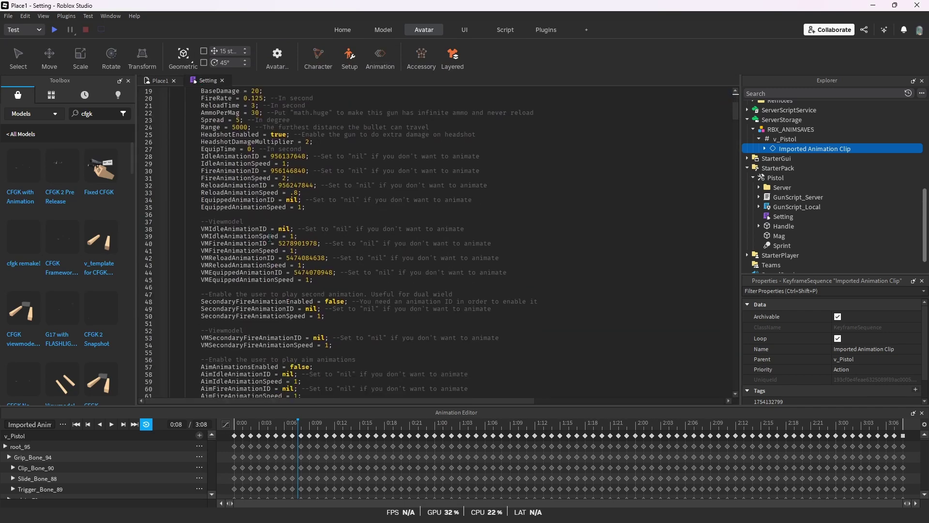
pyautogui.click(285, 229)
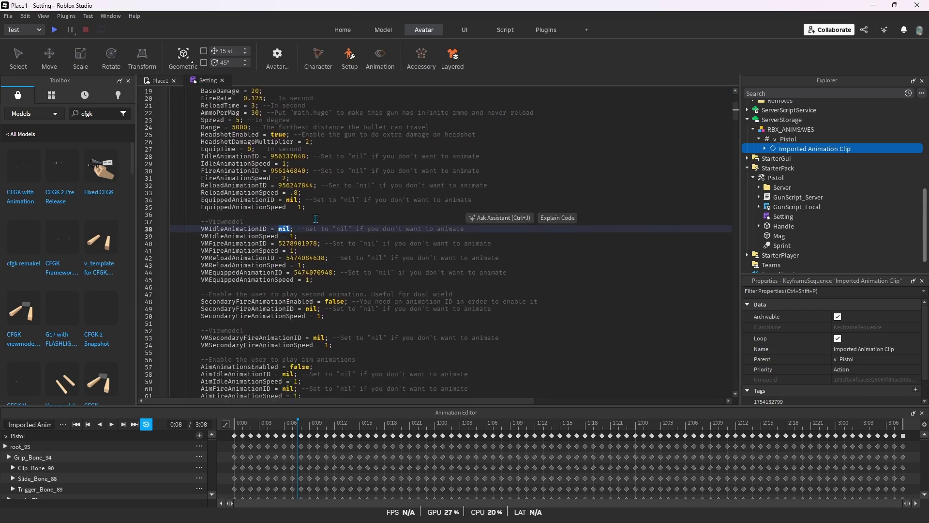
pyautogui.hotkey('ctrl', 'v')
pyautogui.click(159, 81)
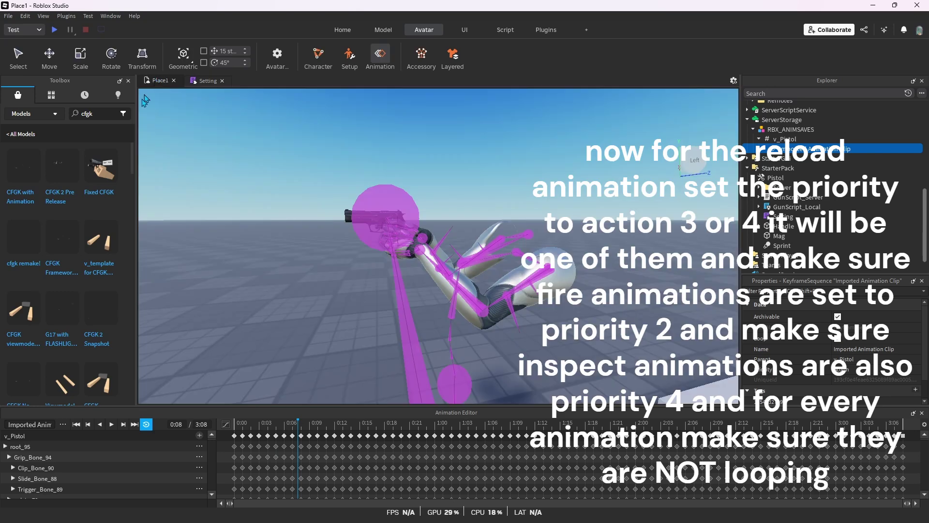
# Import another uploaded animation onto v_Pistol and play it back.
pyautogui.click(63, 428)
pyautogui.moveTo(114, 367)
pyautogui.click(174, 364)
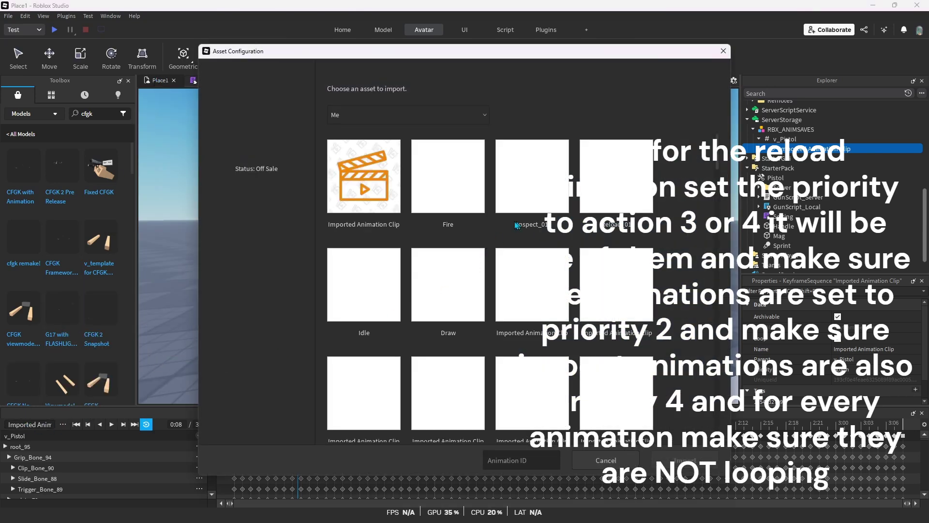
pyautogui.click(684, 459)
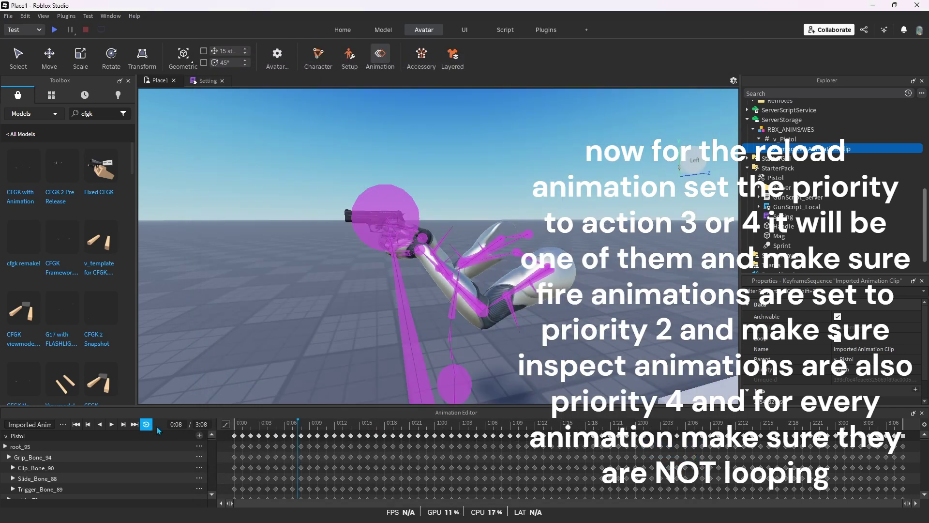
pyautogui.click(112, 425)
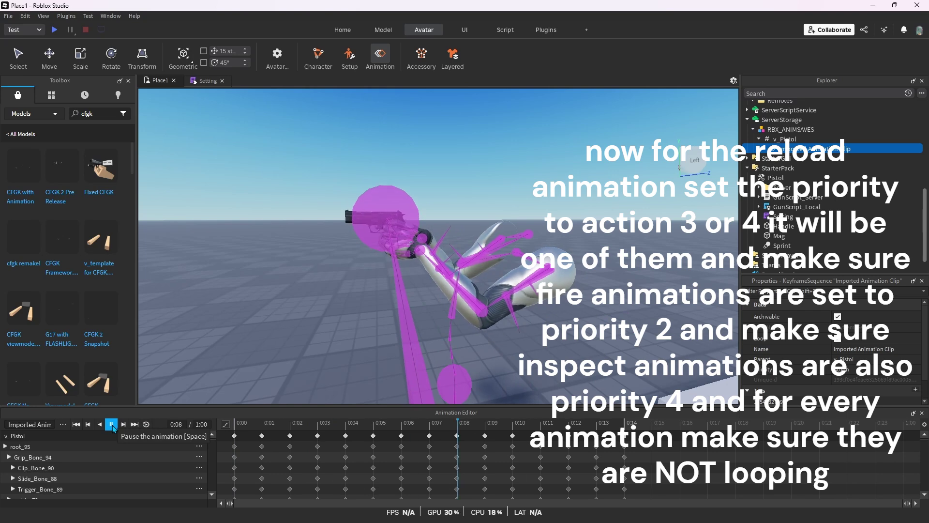
# Publish the clip to Roblox and copy its new animation ID.
pyautogui.click(62, 425)
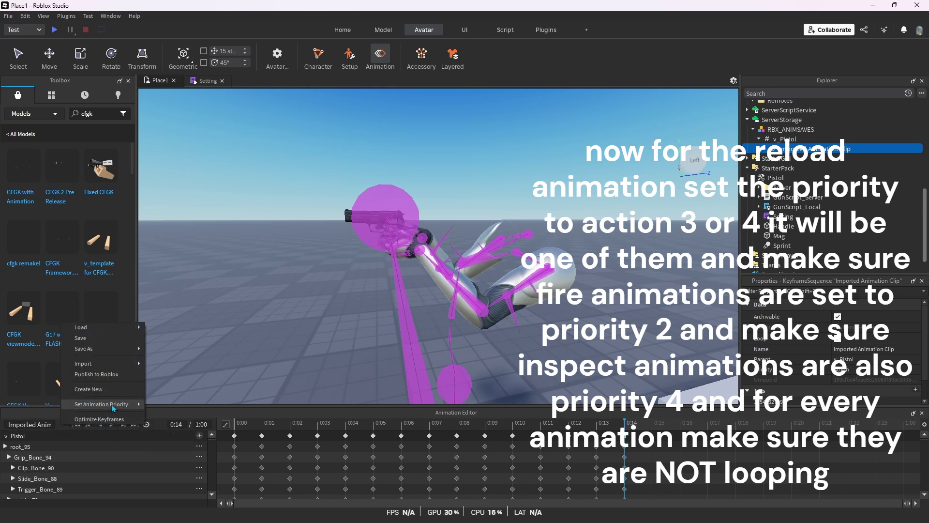
pyautogui.click(132, 375)
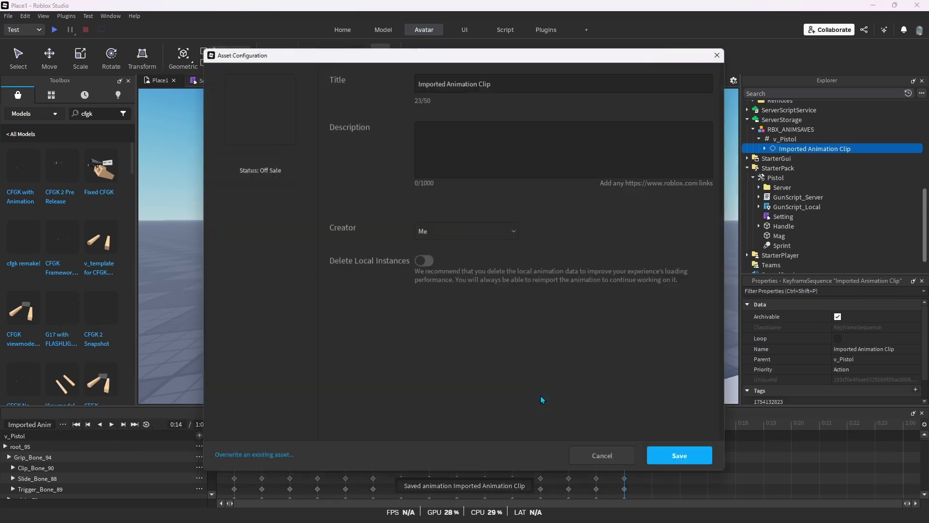
pyautogui.click(686, 460)
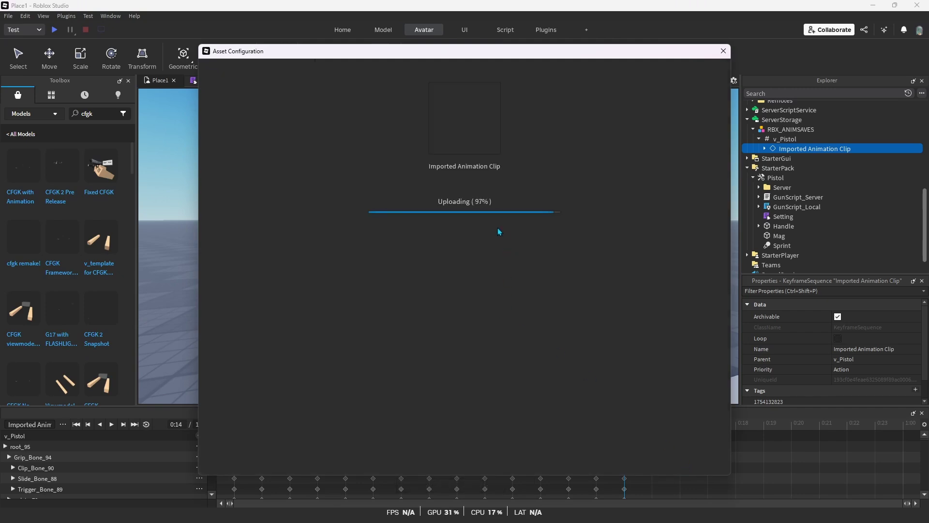
pyautogui.click(493, 182)
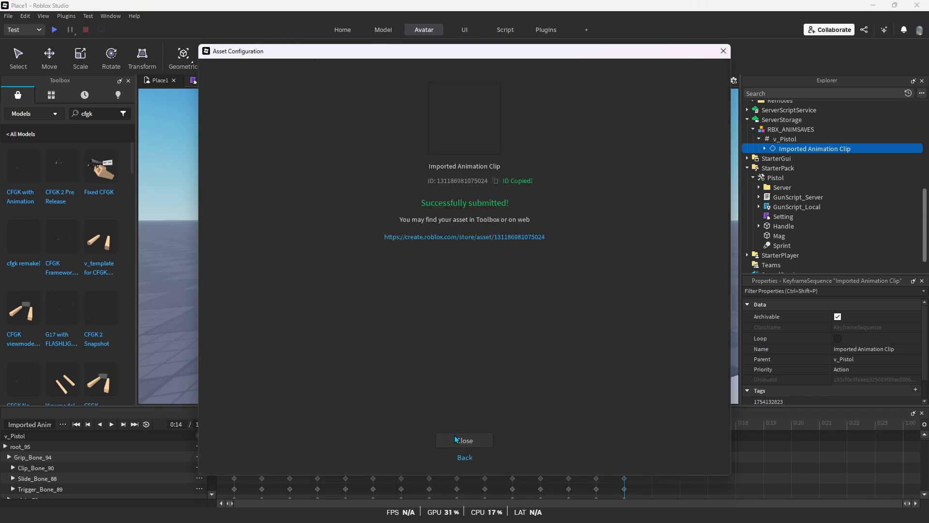
pyautogui.click(455, 438)
# Set the next clip's priority to Action2.
pyautogui.click(204, 80)
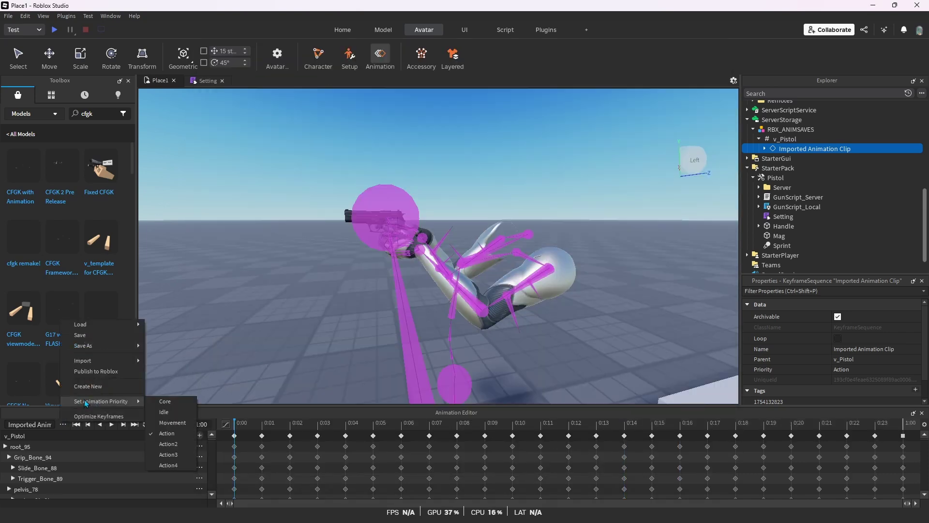
pyautogui.click(168, 444)
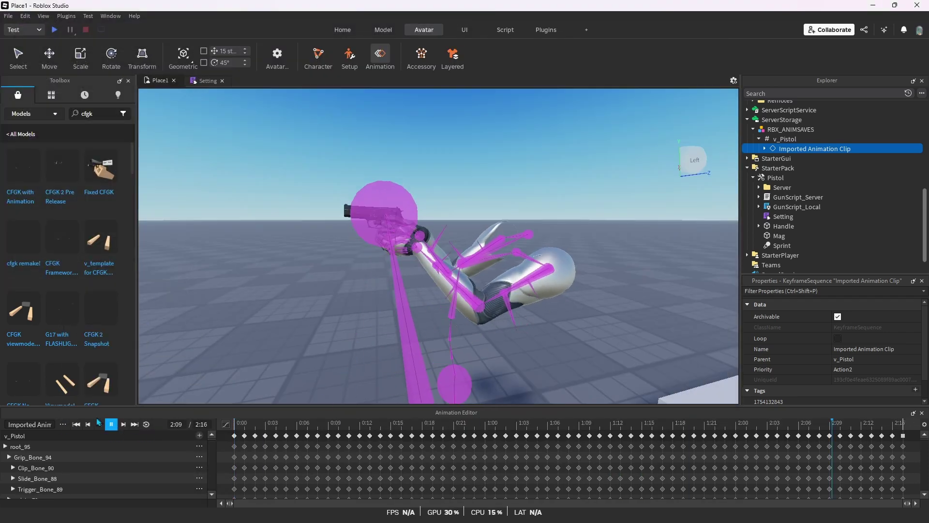
pyautogui.click(63, 424)
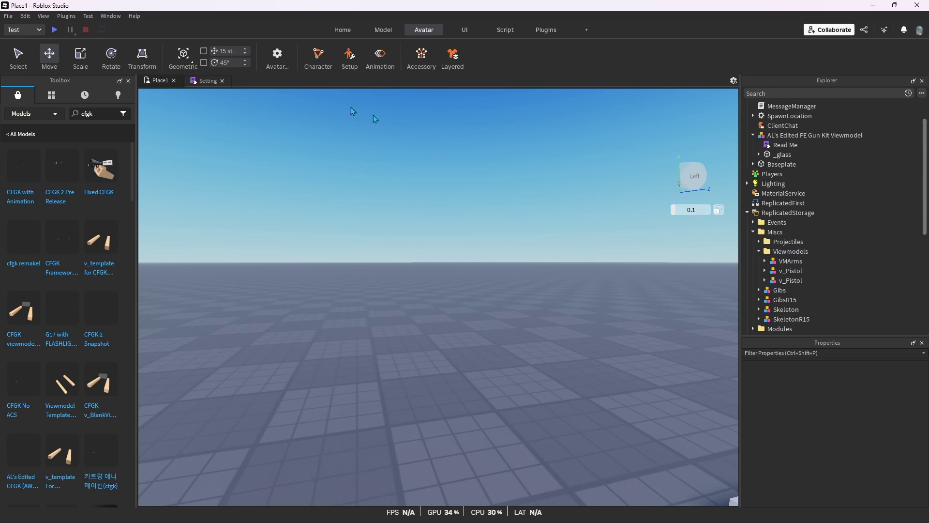
# Cut the duplicate v_Pistol from the Viewmodels folder and start a playtest.
pyautogui.rightClick(800, 273)
pyautogui.click(809, 279)
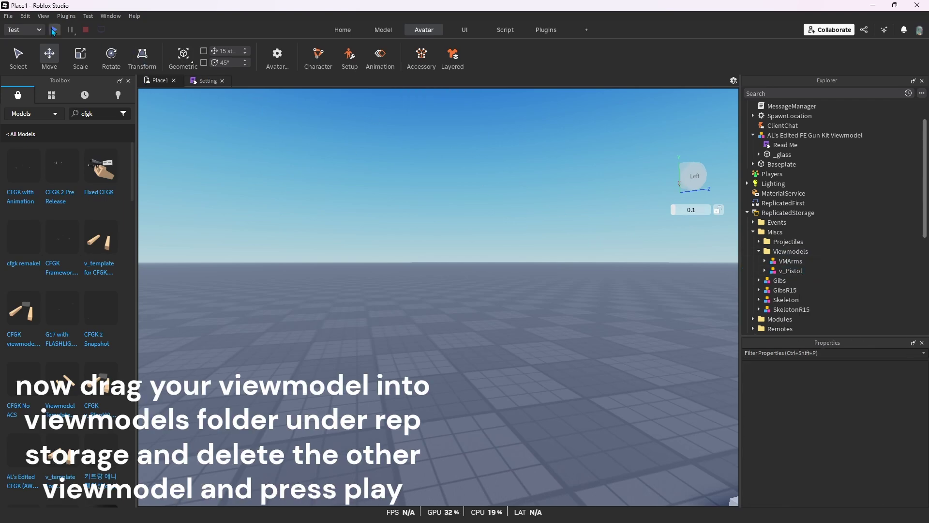
pyautogui.click(55, 30)
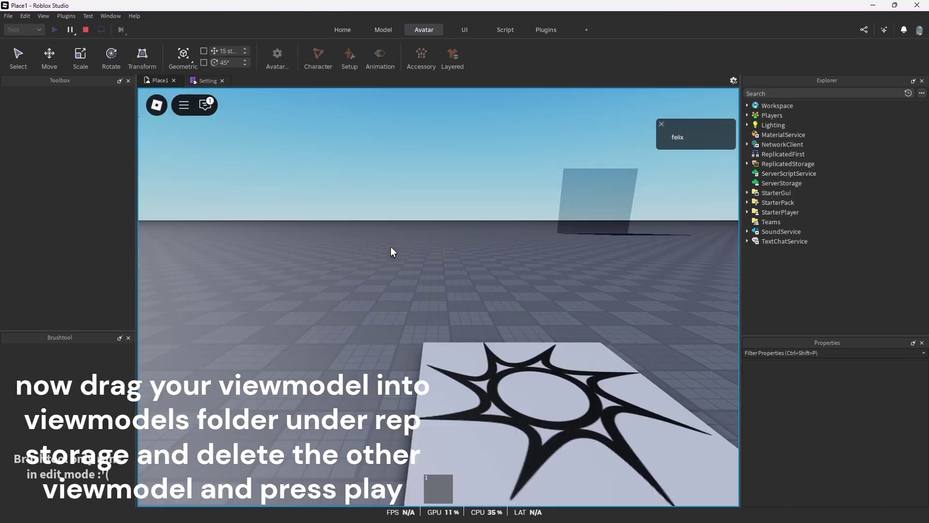
# Equip the pistol with key 1, then leave the playtest.
pyautogui.scroll(3, 400, 246)
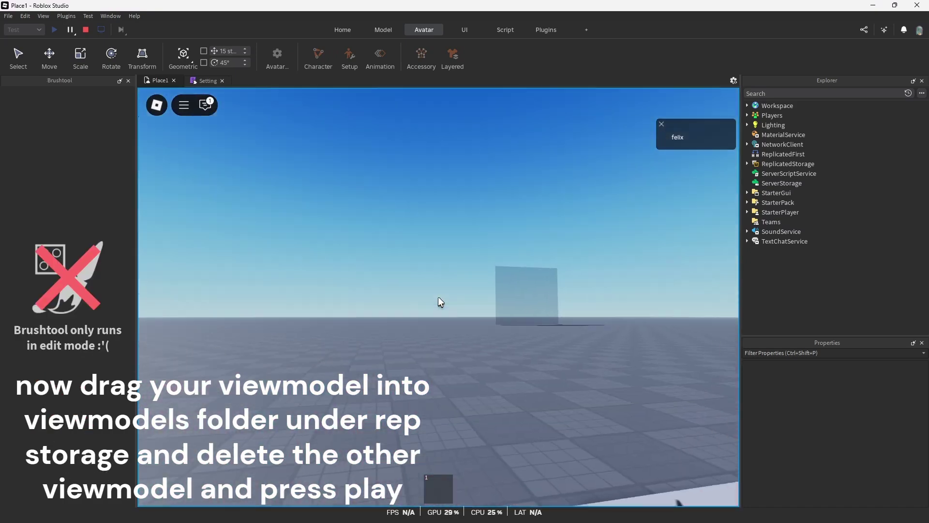
pyautogui.press('1')
pyautogui.press('1')
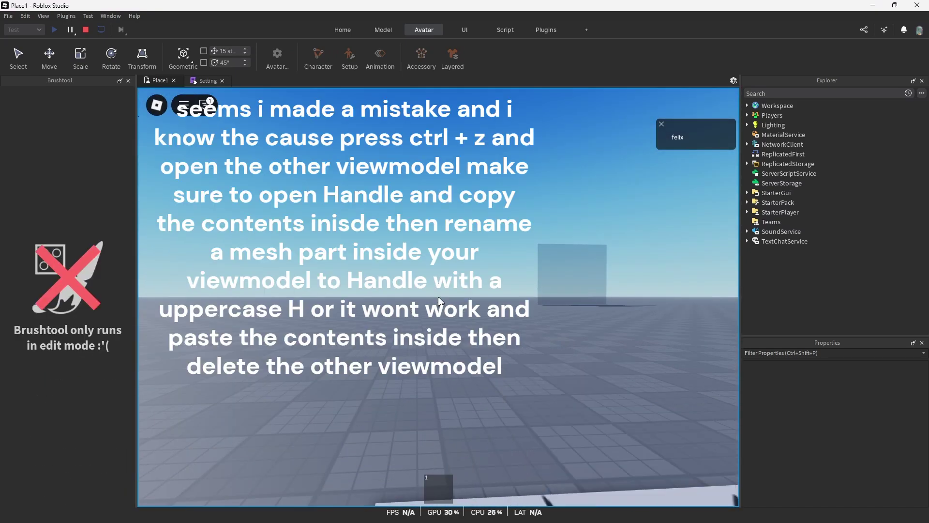
pyautogui.press('1')
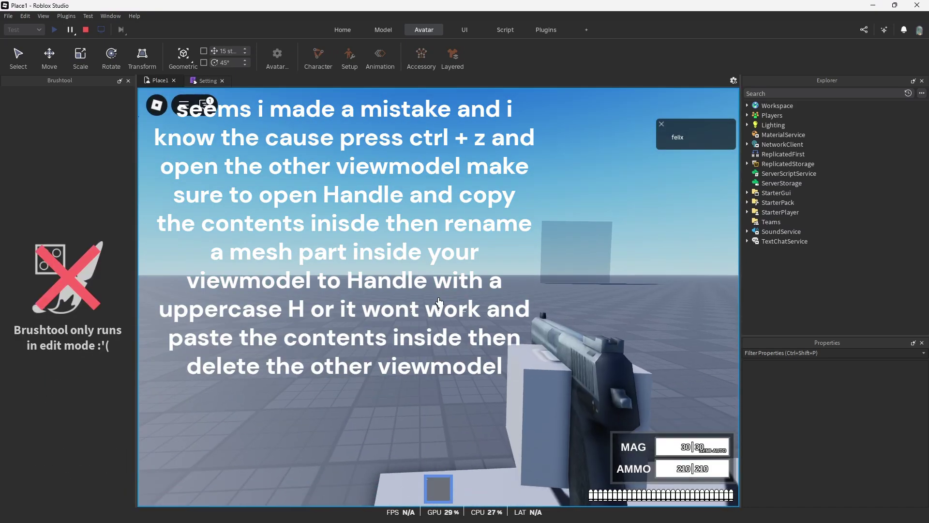
pyautogui.press('Escape')
pyautogui.press('l')
pyautogui.press('Return')
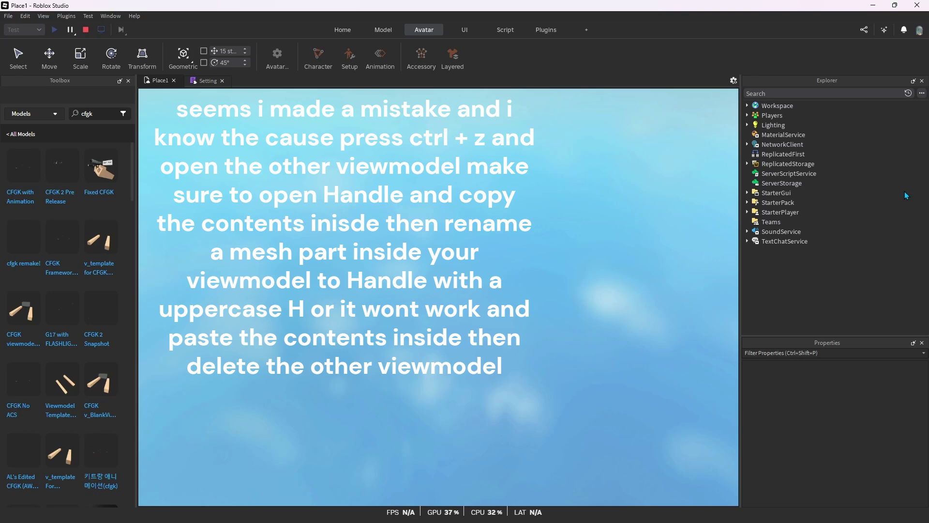
# Restore the template v_Pistol and copy its Handle attachments through SmokeTrail.
pyautogui.scroll(-4, 771, 267)
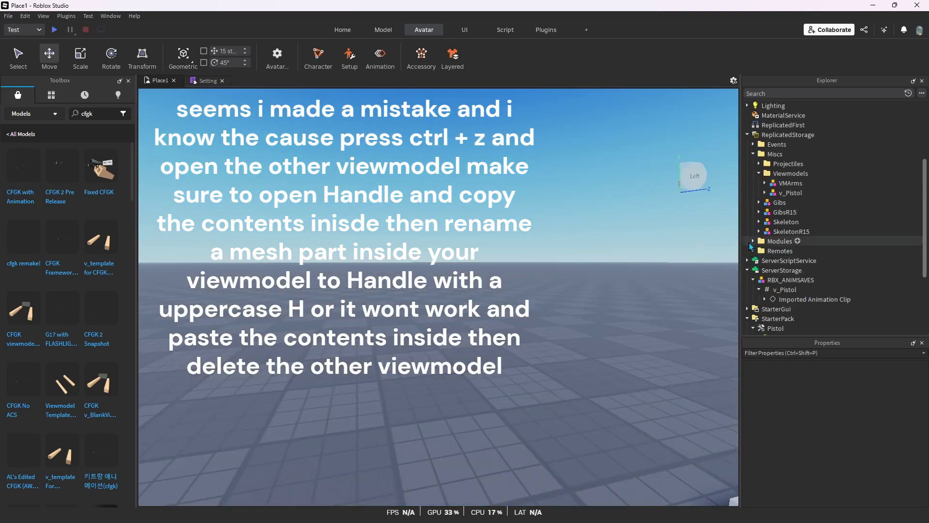
pyautogui.hotkey('ctrl', 'z')
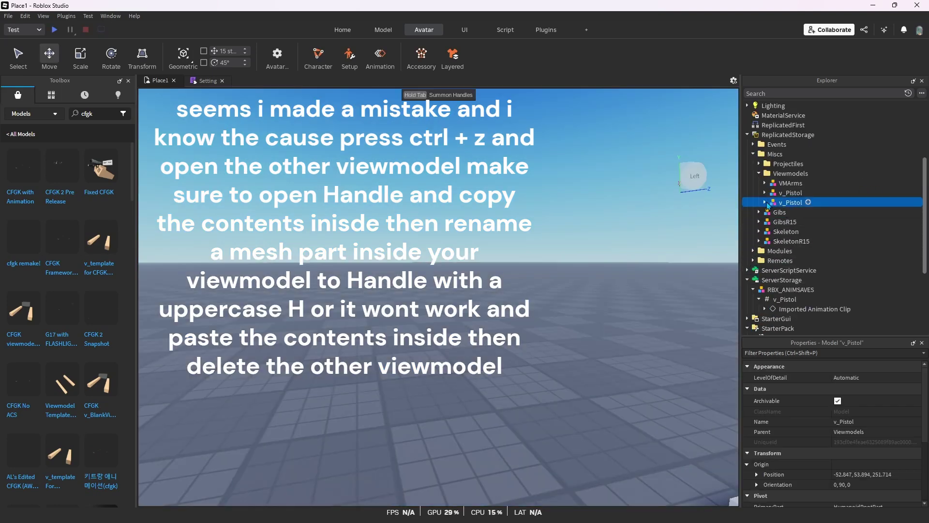
pyautogui.click(766, 203)
pyautogui.scroll(-1, 787, 209)
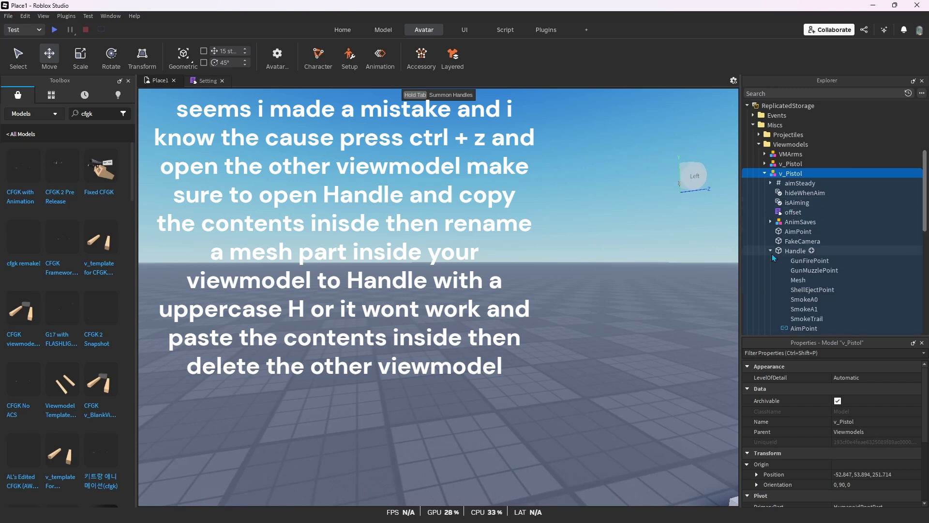
pyautogui.click(793, 261)
pyautogui.keyDown('shift'); pyautogui.click(794, 318); pyautogui.keyUp('shift')
pyautogui.rightClick(780, 316)
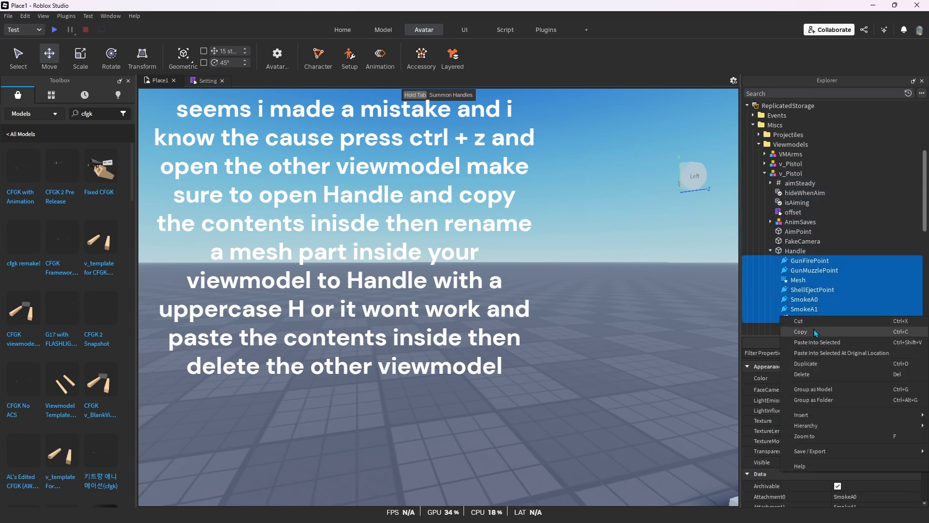
pyautogui.click(821, 339)
# Paste the attachments into your viewmodel's Object_2 and rename it Handle.
pyautogui.click(764, 164)
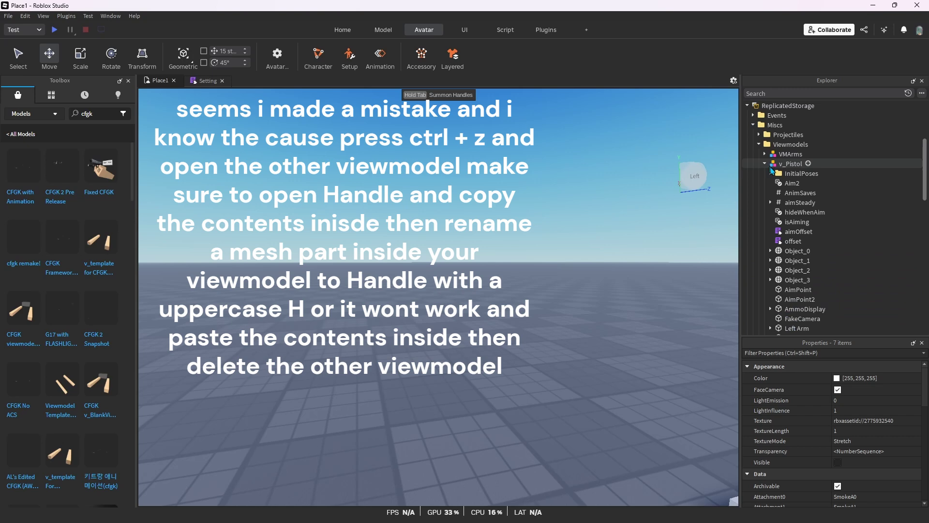
pyautogui.scroll(-3, 793, 192)
pyautogui.rightClick(798, 155)
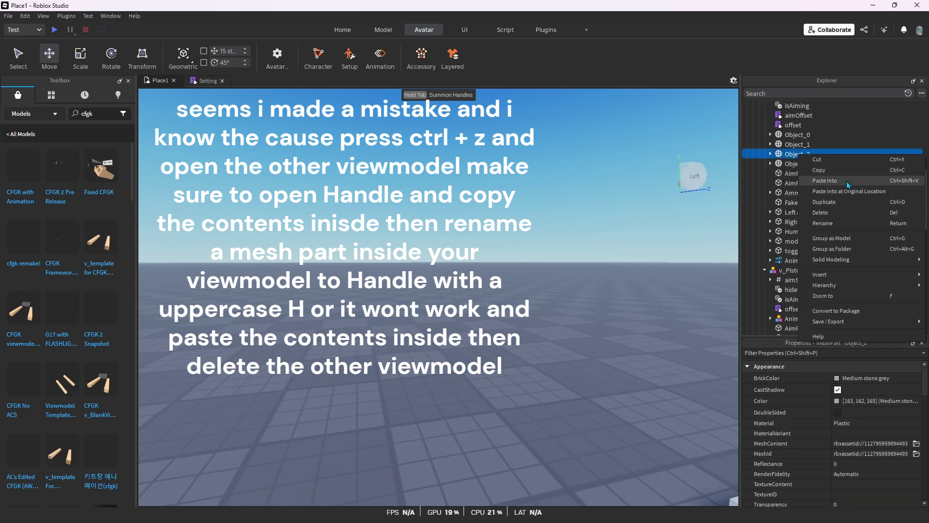
pyautogui.click(847, 182)
pyautogui.rightClick(797, 154)
pyautogui.click(827, 219)
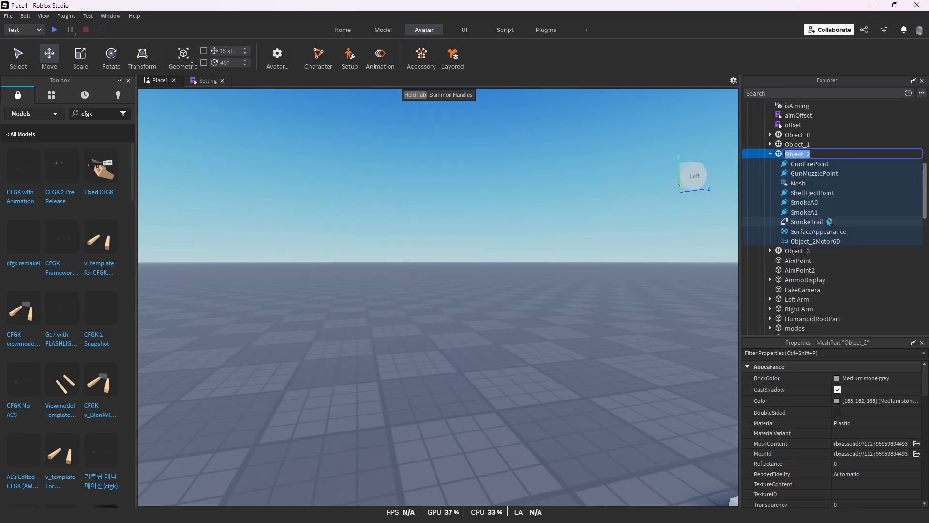
pyautogui.write('Handle')
pyautogui.press('Return')
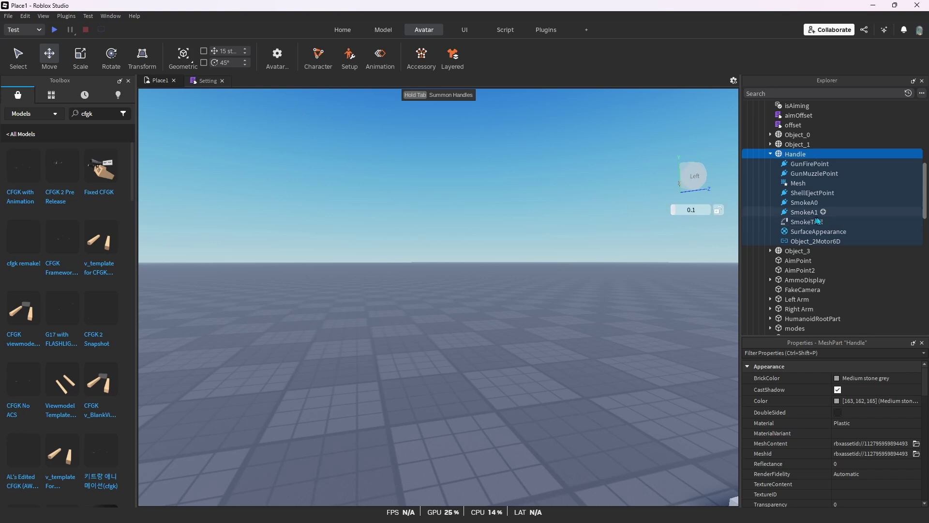
# Cut the template v_Pistol and start a new playtest.
pyautogui.scroll(-6, 816, 218)
pyautogui.rightClick(790, 184)
pyautogui.click(807, 193)
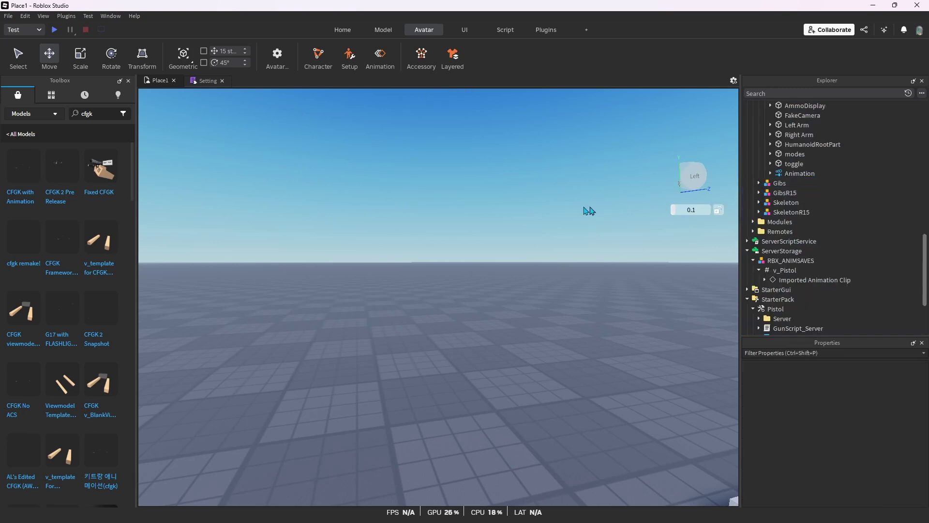
pyautogui.click(55, 30)
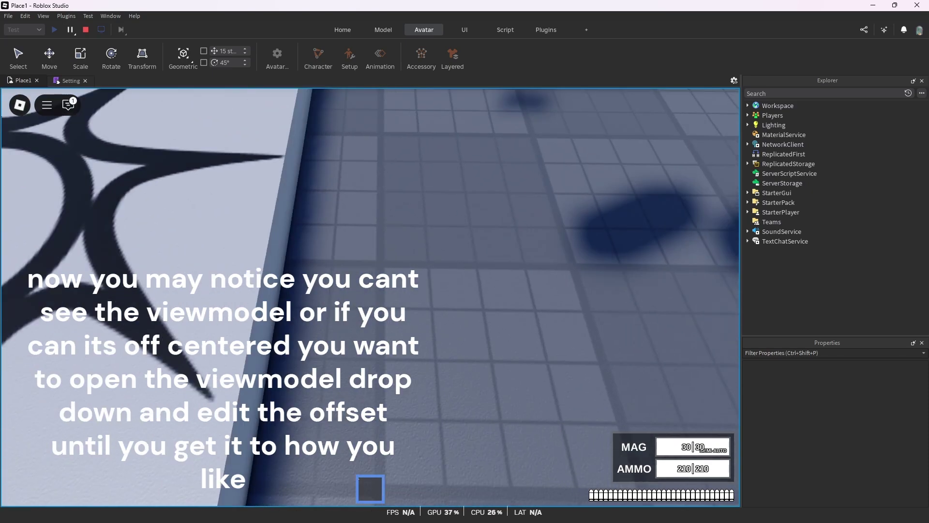
# Leave the running playtest through the Esc menu's Leave option.
pyautogui.press('Escape')
pyautogui.press('l')
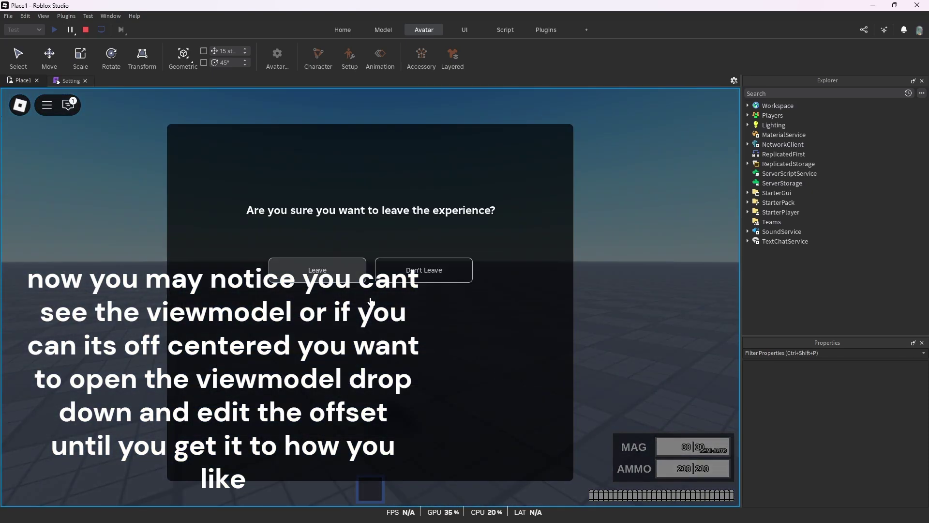
pyautogui.press('Return')
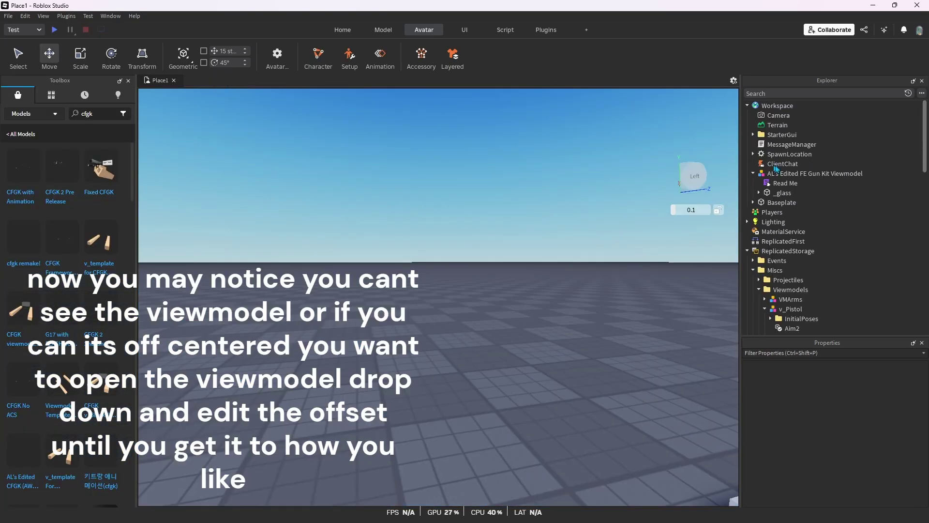
# Edit v_Pistol's offset ModuleScript to return CFrame.new(0.25, -5, -1) and start a playtest.
pyautogui.scroll(-6, 794, 218)
pyautogui.rightClick(794, 211)
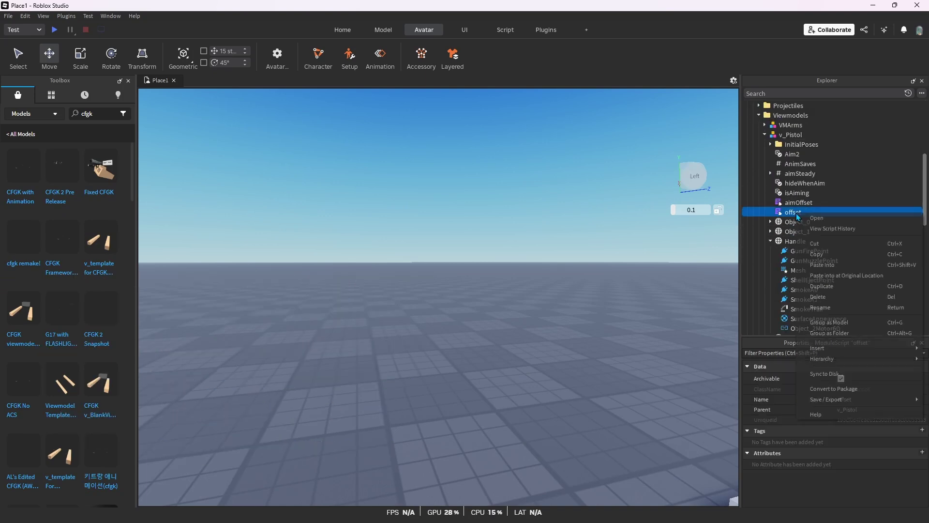
pyautogui.click(816, 218)
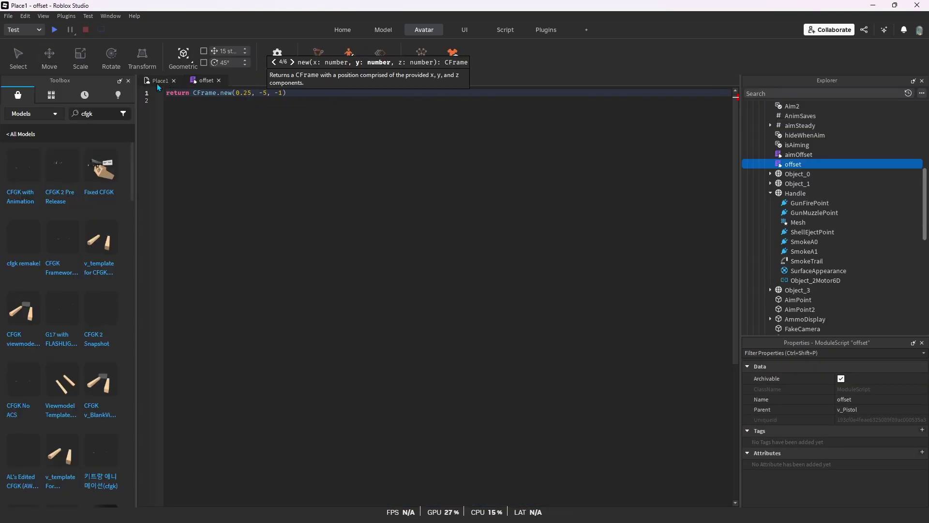
pyautogui.click(158, 81)
pyautogui.click(54, 30)
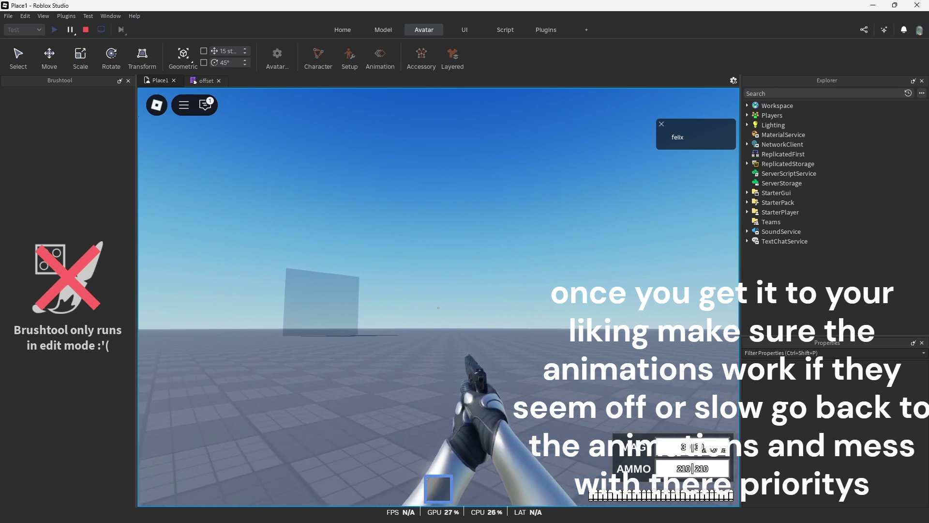
# Fire four shots, reload with R, then fire once more, leaving 29/30 and 206/210 ammo.
pyautogui.click(438, 308)
pyautogui.click(439, 307)
pyautogui.click(439, 307)
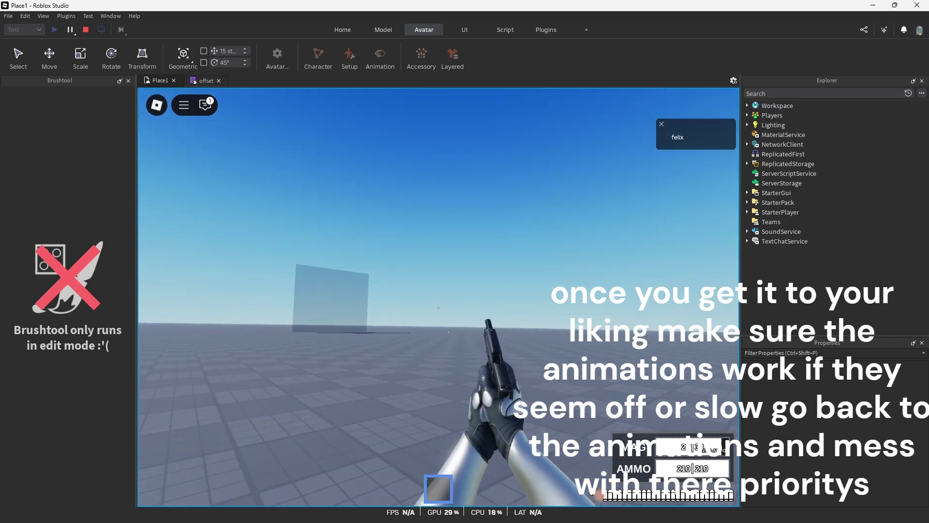
pyautogui.click(438, 308)
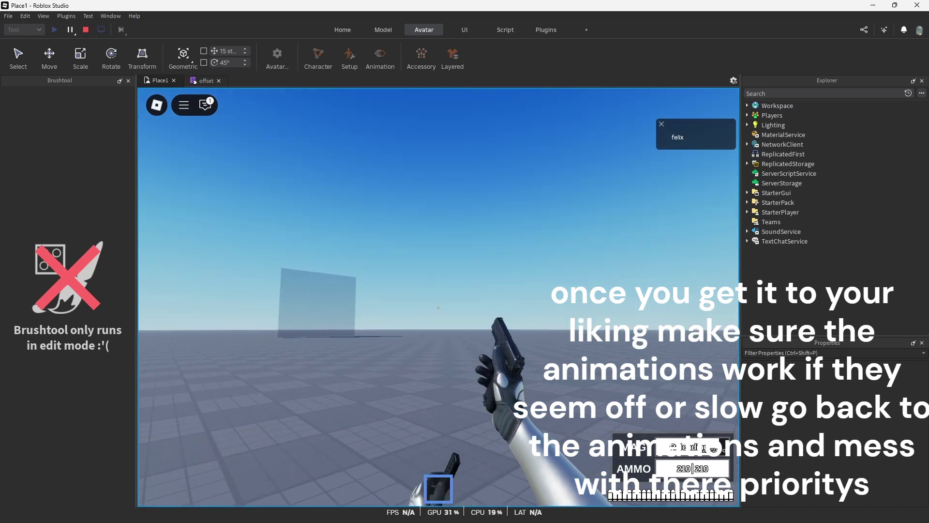
pyautogui.press('r')
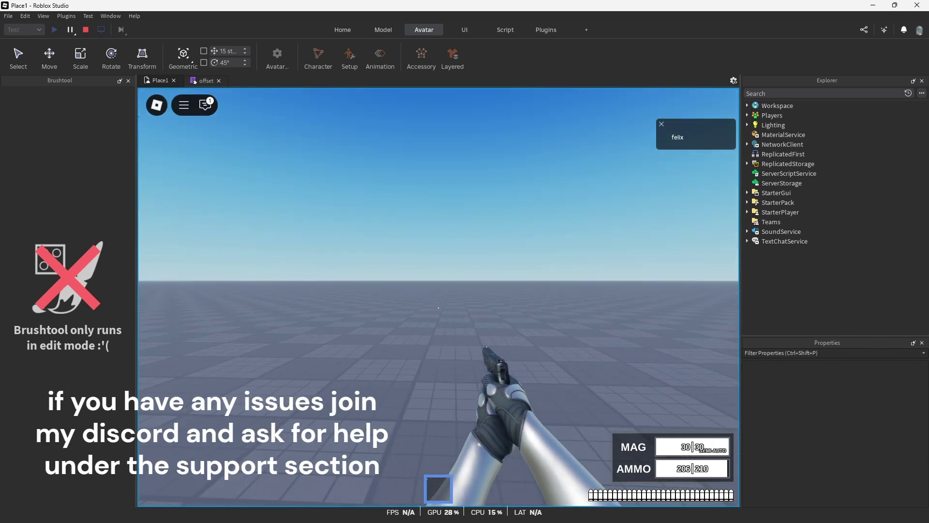
pyautogui.click(438, 307)
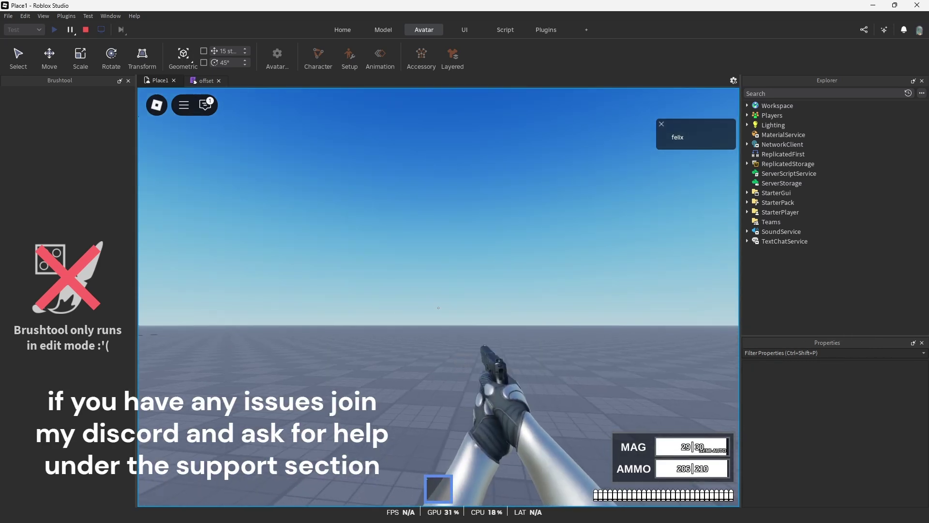